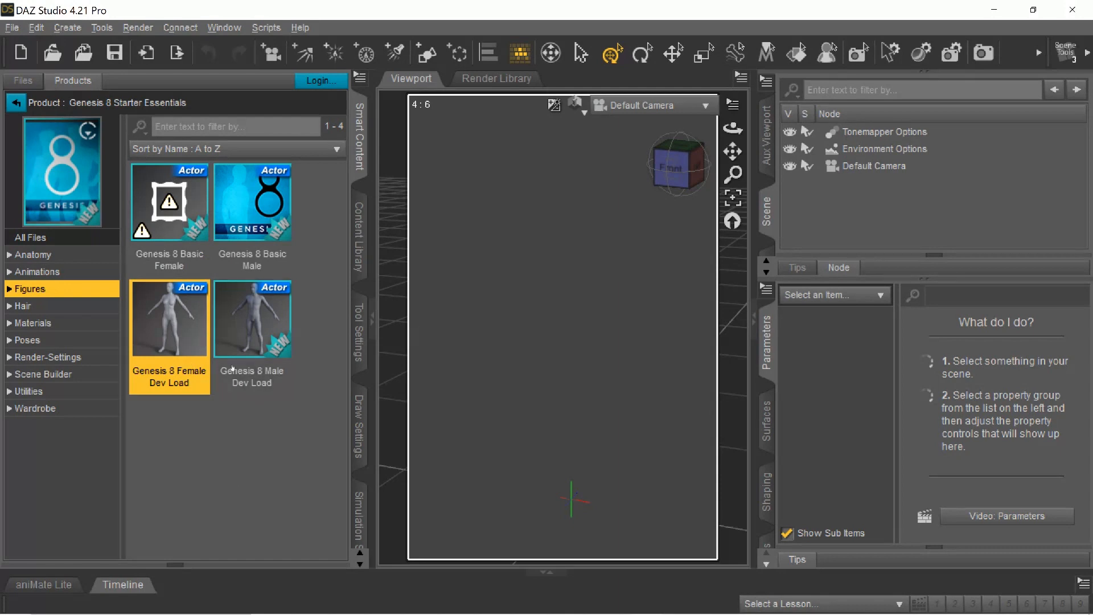
Set the Environment Mode in the render settings to Sun-Sky Only.
click(363, 500)
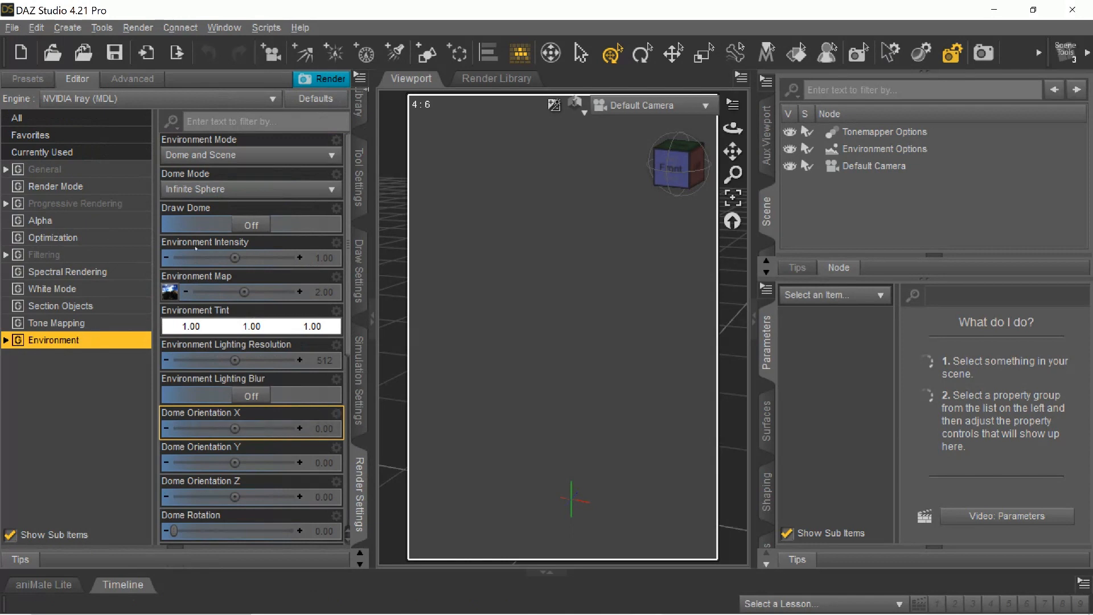
click(228, 157)
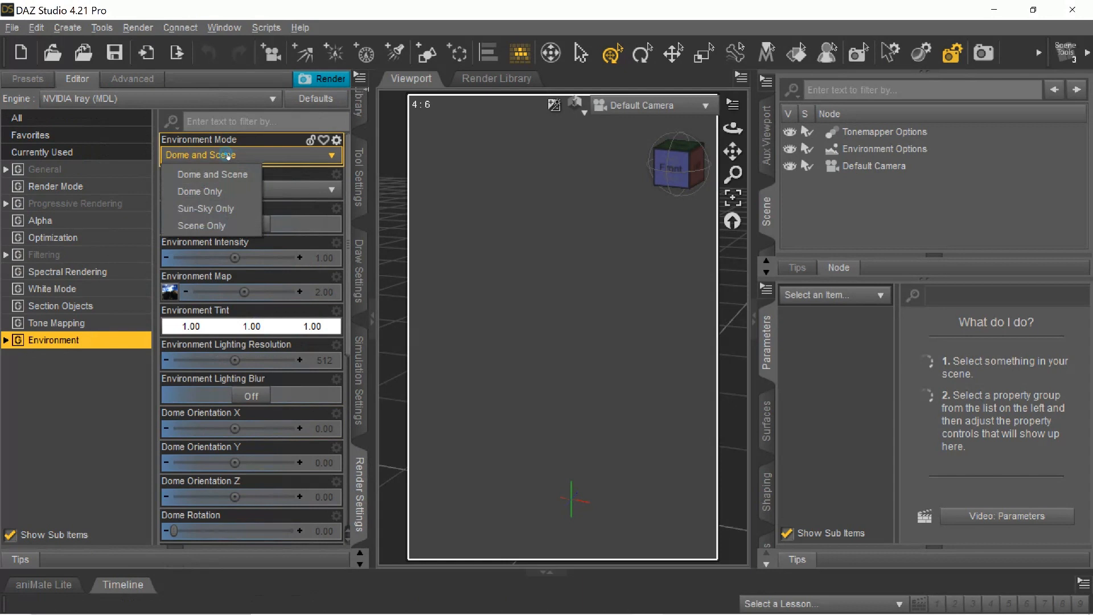
click(221, 211)
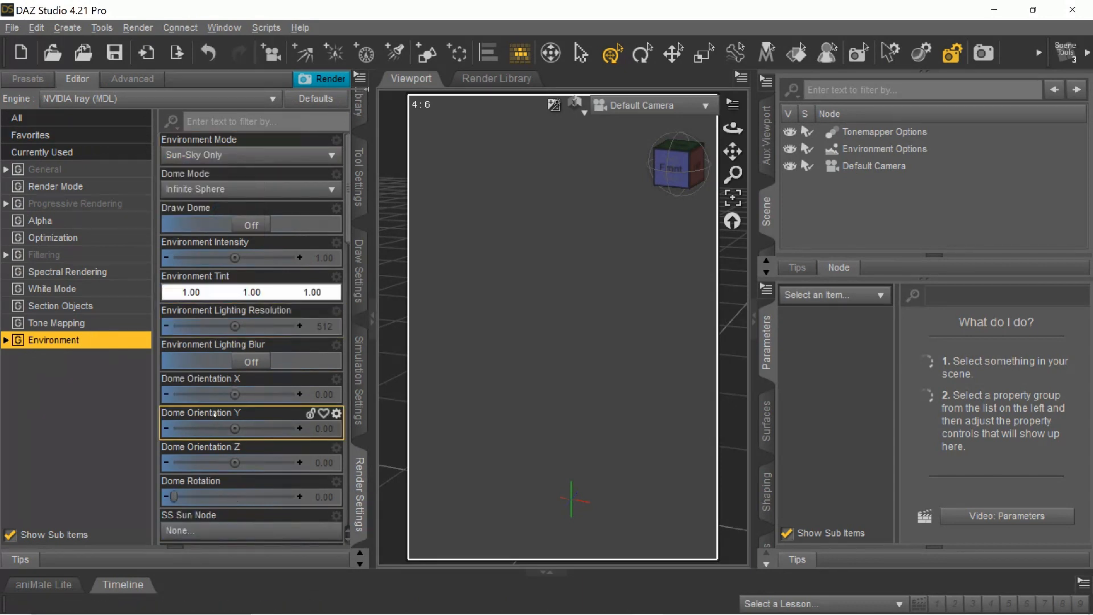
Set the SS Day of the sun-sky environment to 3/20/2015.
scroll(195, 277, down, 5)
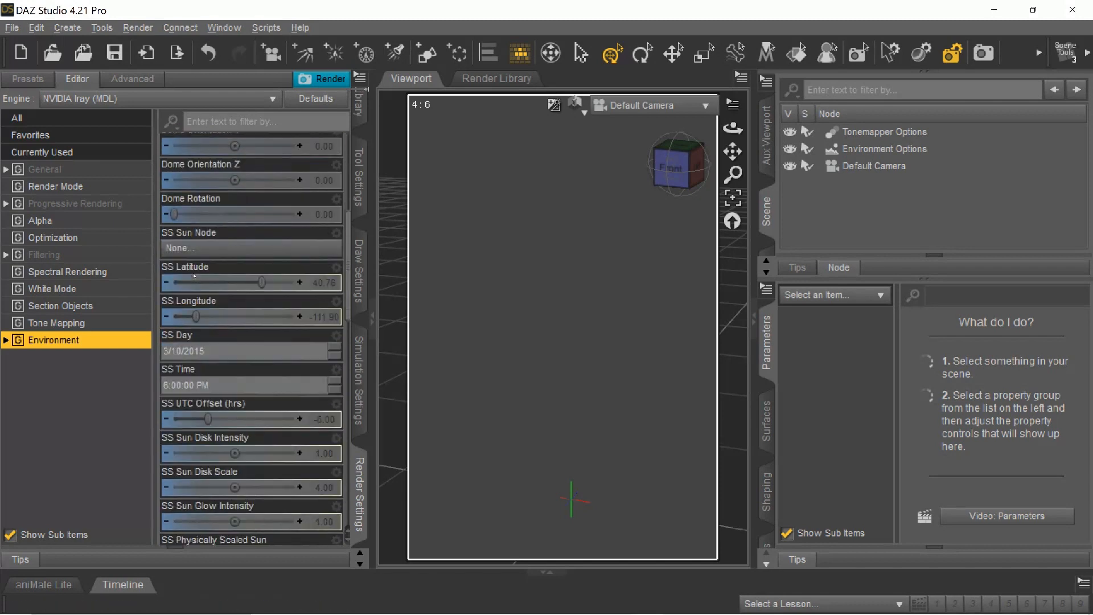
scroll(227, 250, down, 2)
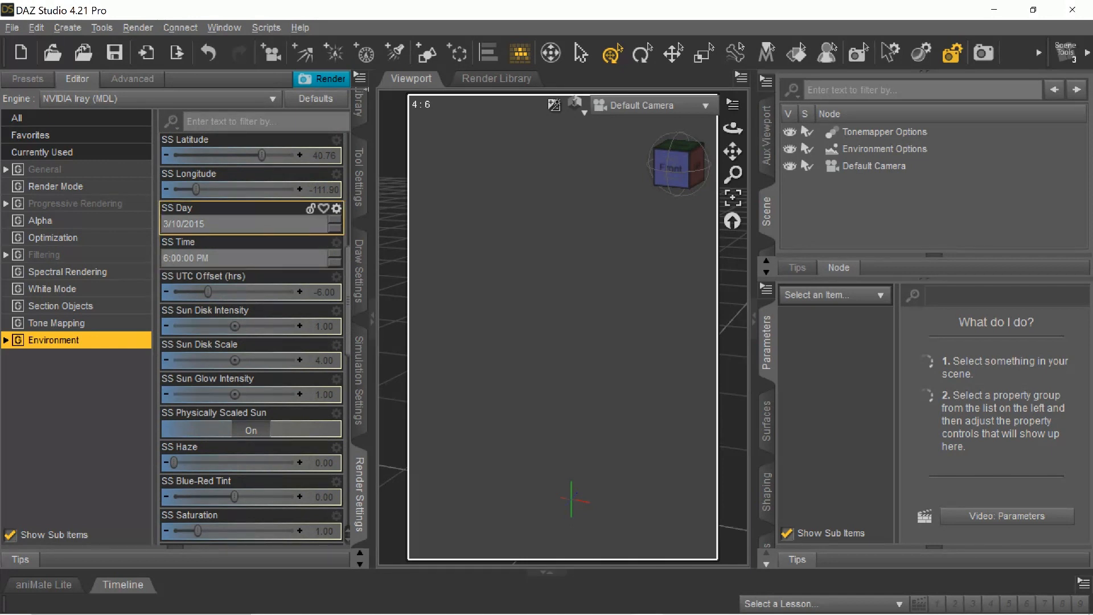
click(335, 221)
click(171, 224)
click(331, 220)
click(331, 220)
click(332, 220)
click(331, 220)
click(164, 223)
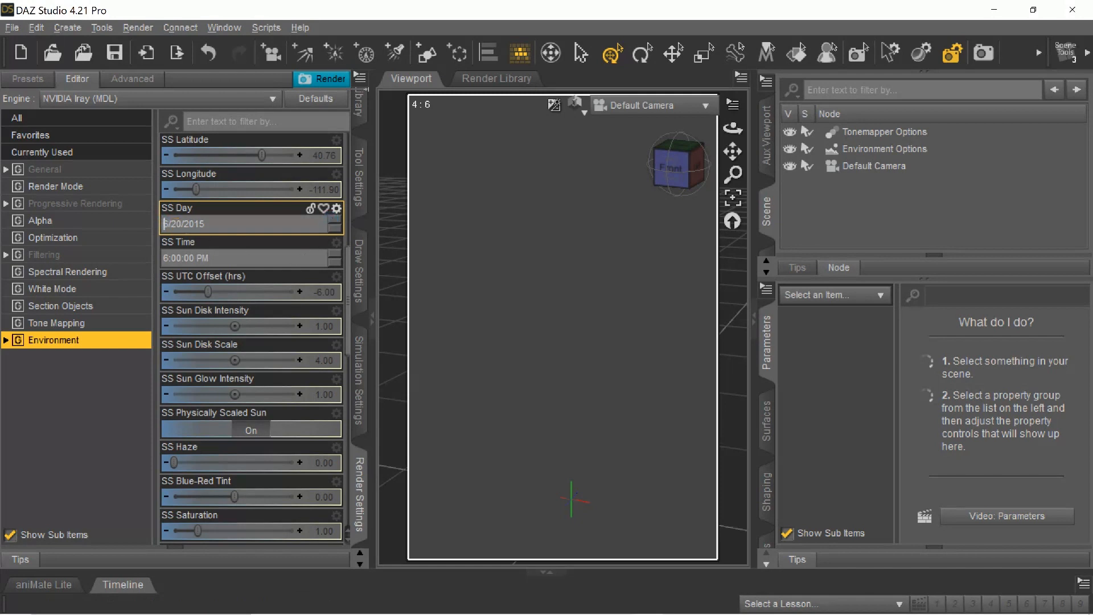
click(334, 229)
click(334, 229)
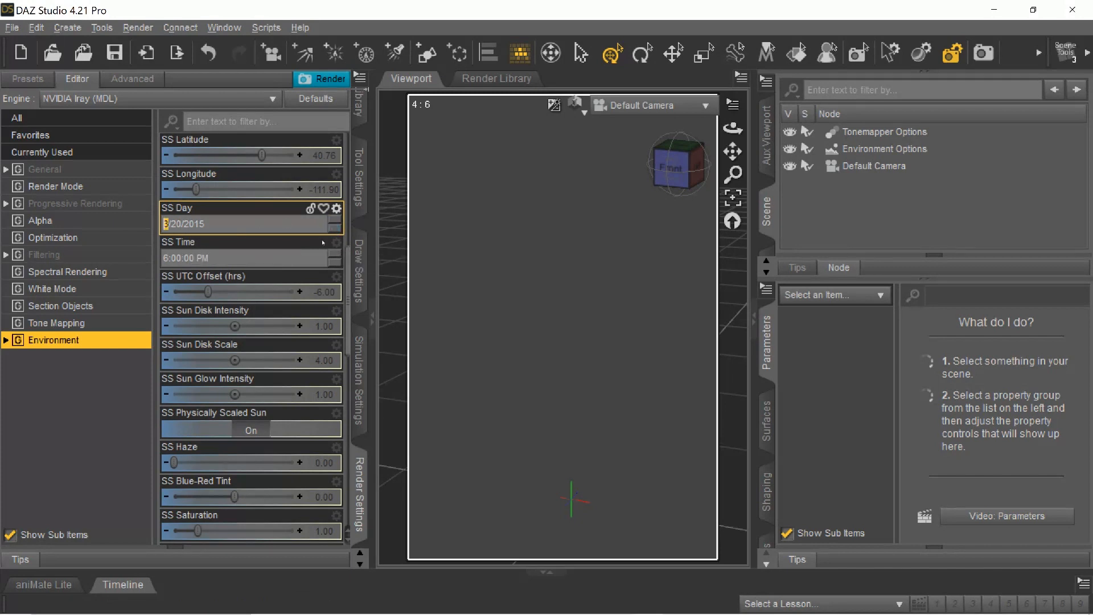
Load the Genesis 8 Female Dev Load figure from the Genesis 8 Starter Essentials content into the scene.
scroll(278, 293, up, 3)
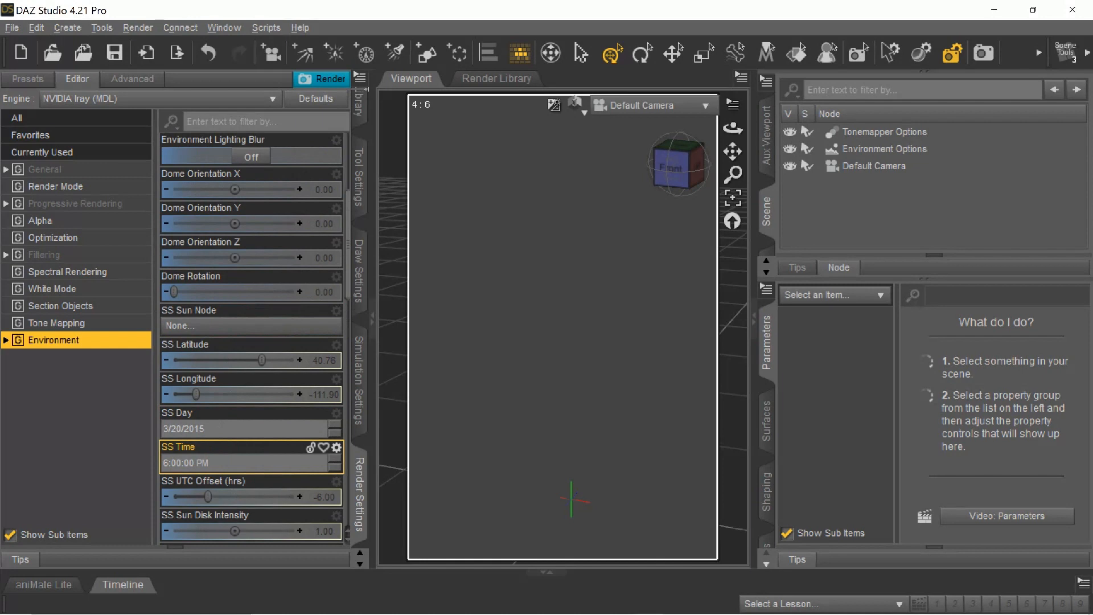
scroll(201, 358, down, 3)
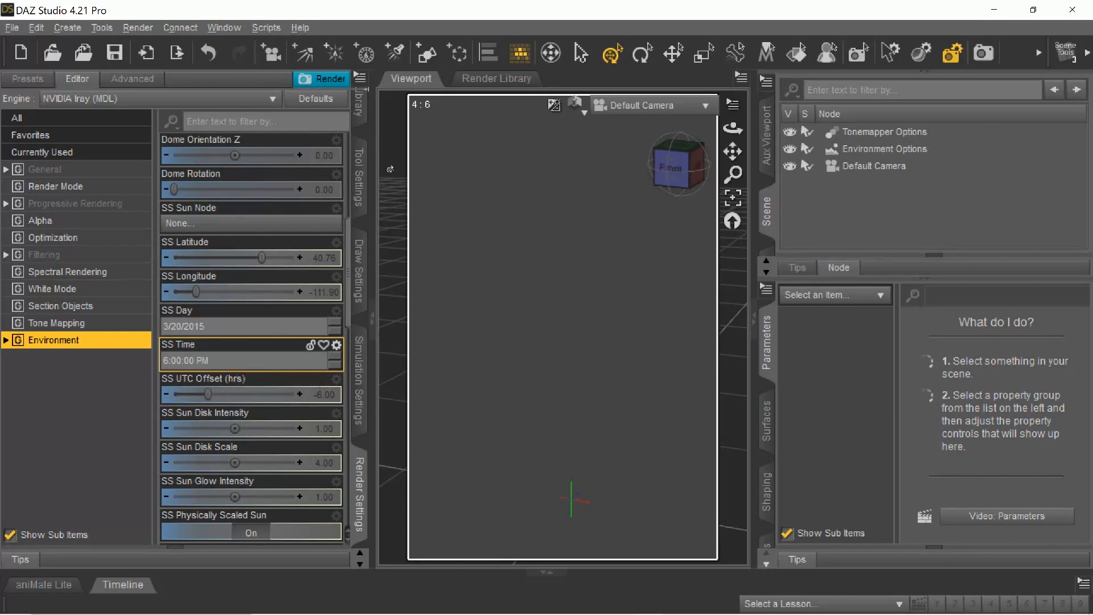
click(368, 163)
scroll(367, 161, up, 1)
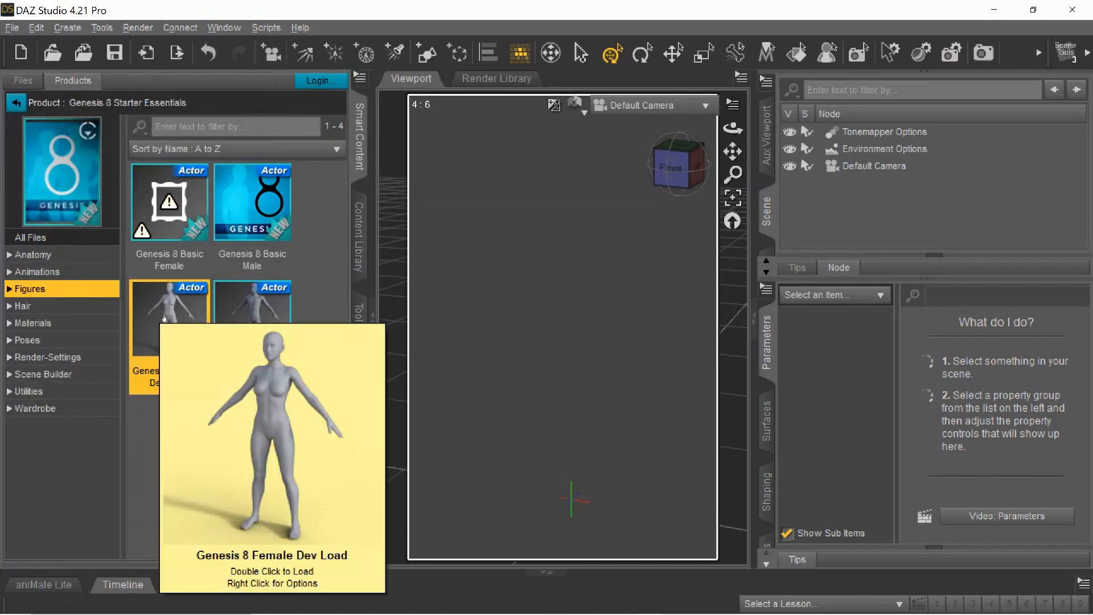
mouse_move(157, 326)
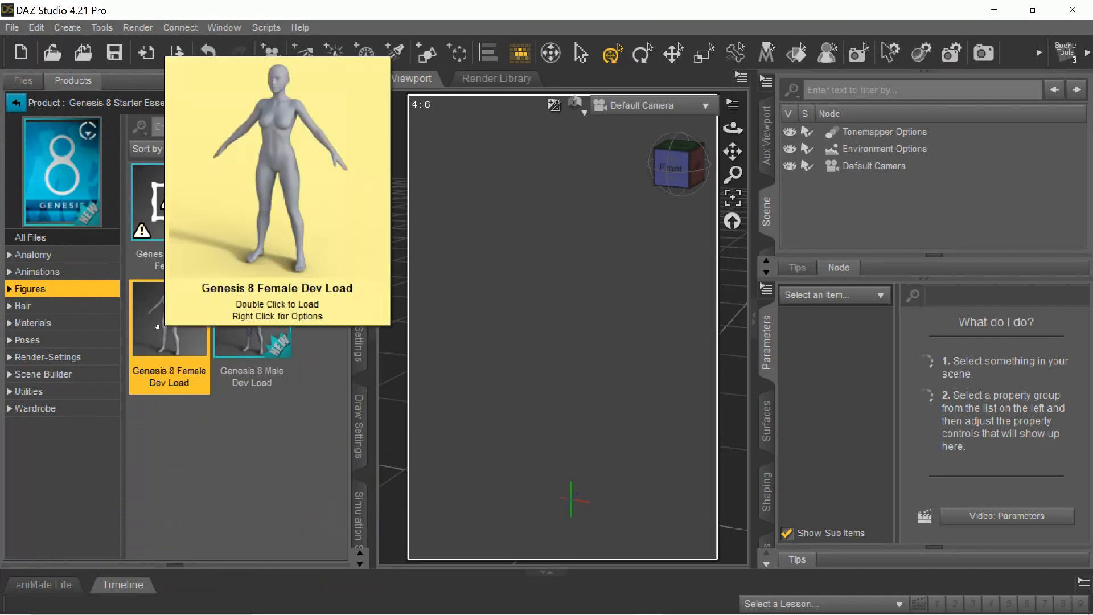
double_click(157, 326)
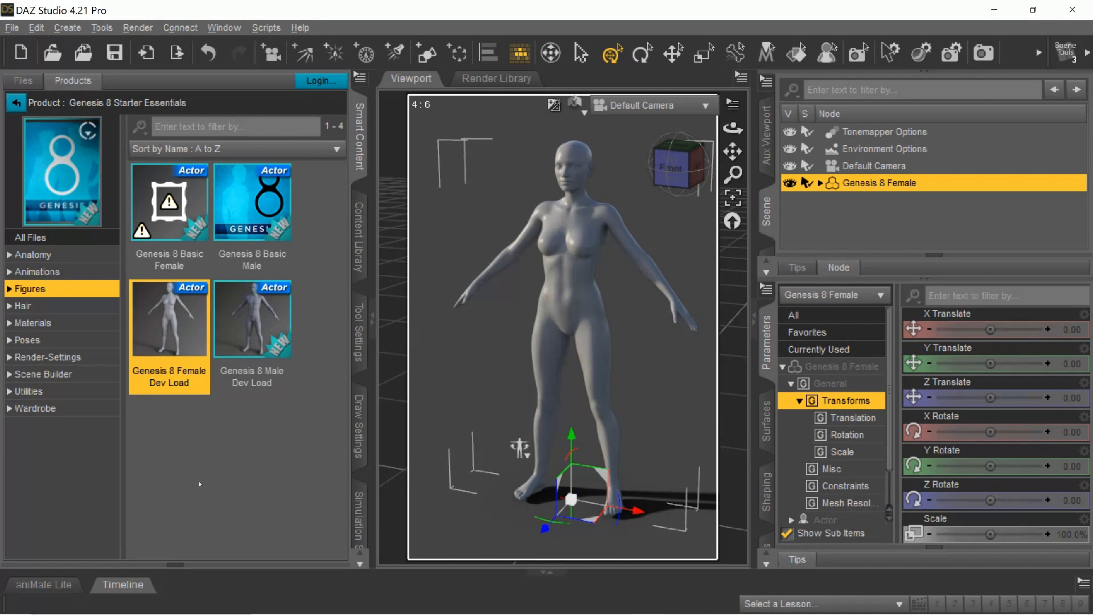
Switch to the front view and frame the figure's head.
click(674, 165)
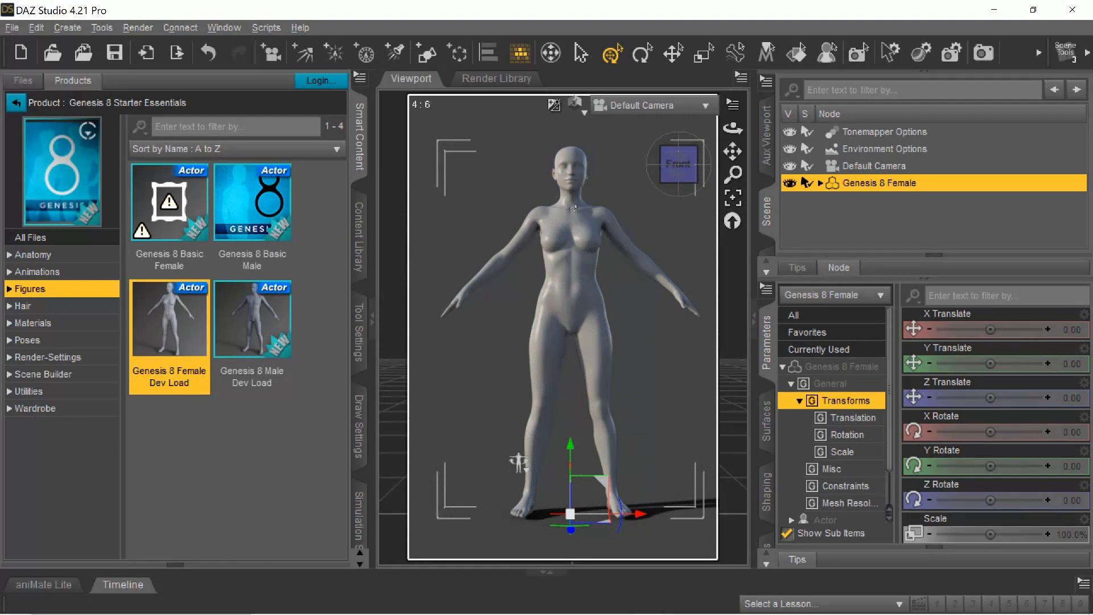
click(574, 162)
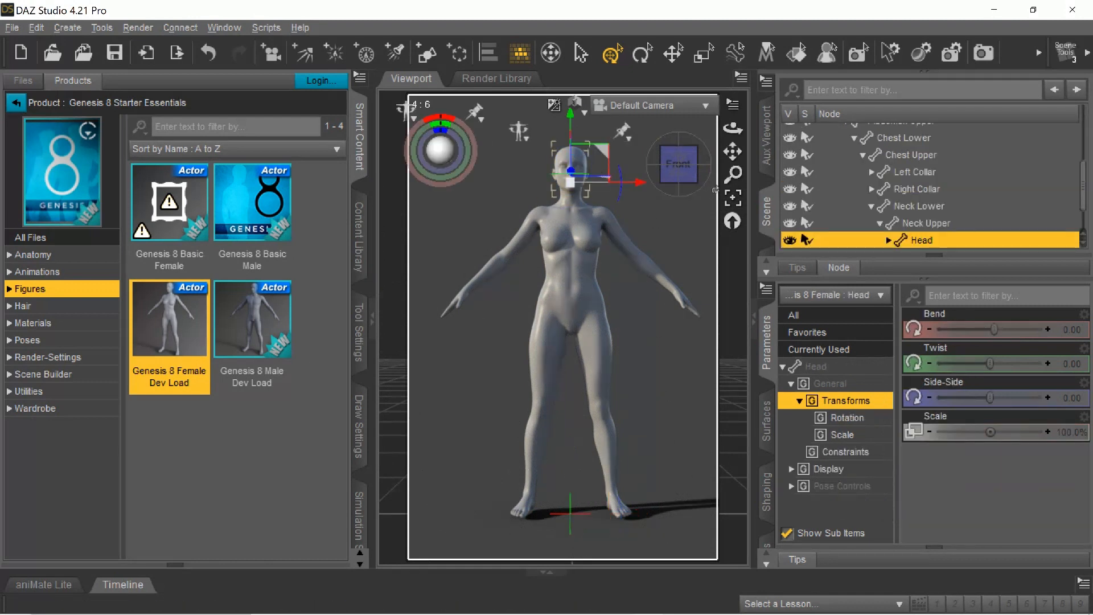
click(733, 197)
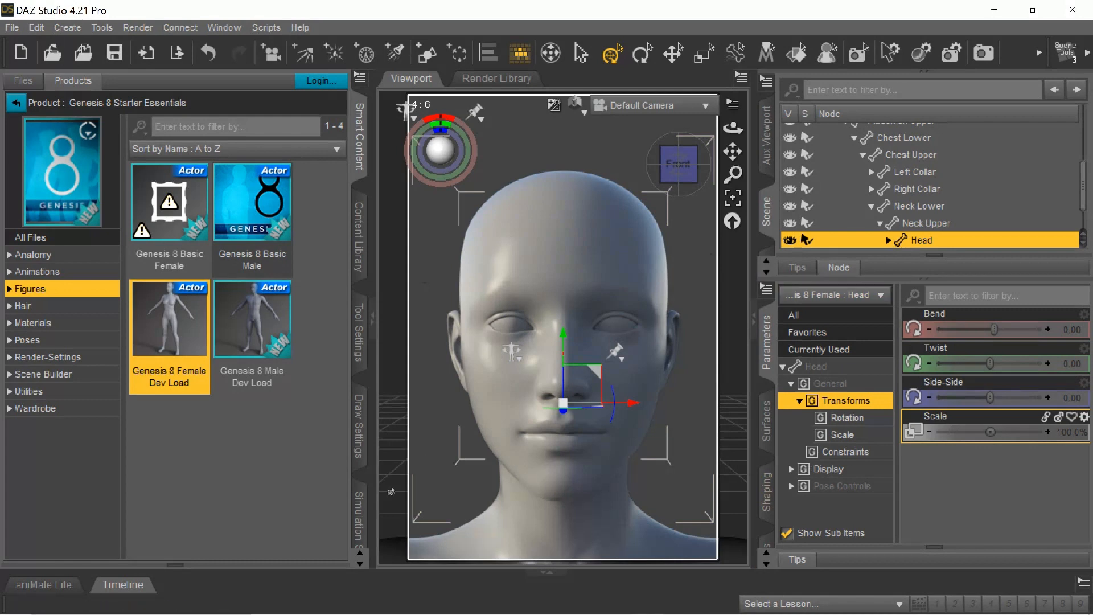
Try different Dome Rotation values in the render environment settings, including 309.30 and 106.48, and finish at 281.41.
click(363, 512)
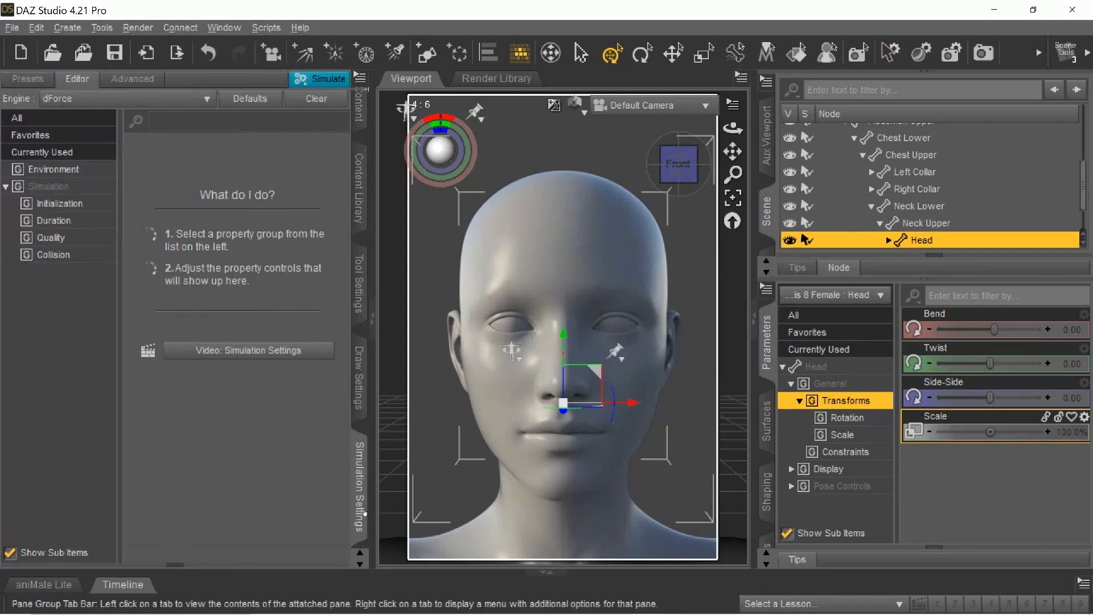
click(360, 494)
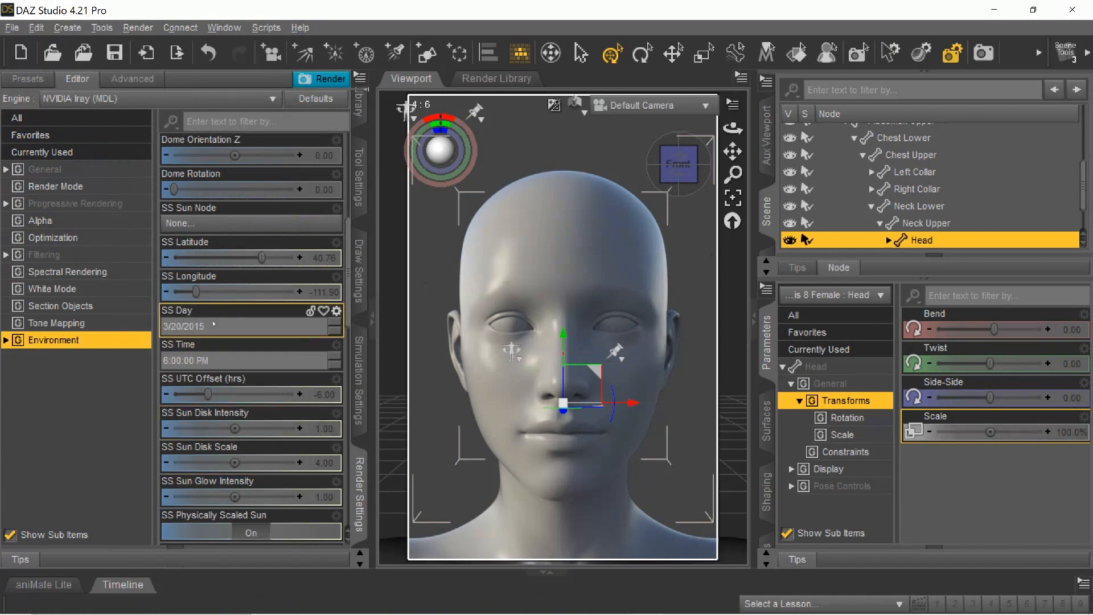
scroll(214, 324, up, 3)
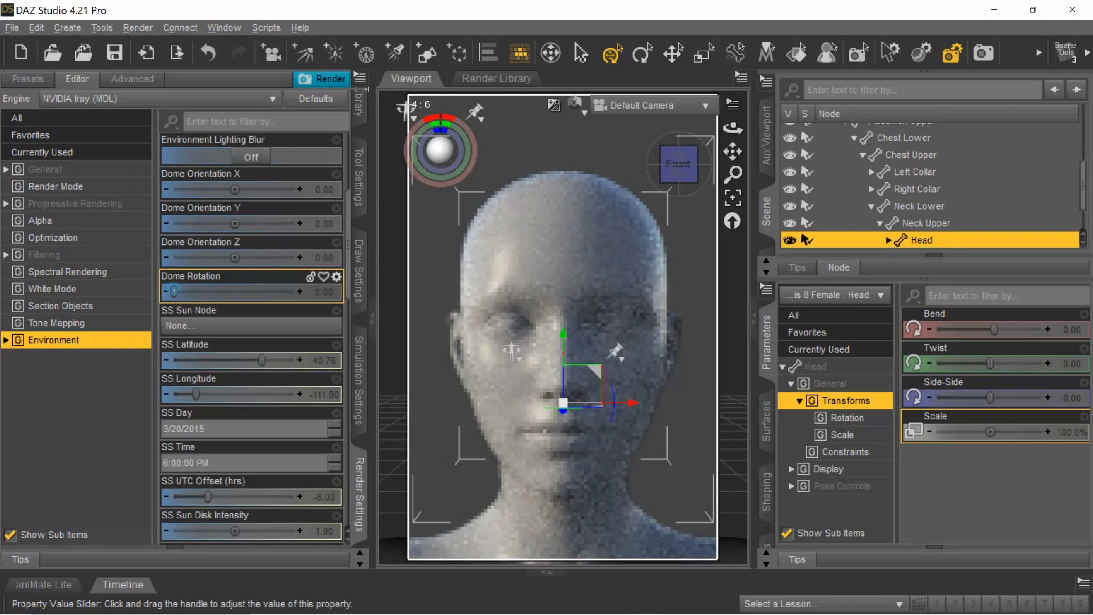
drag(175, 291, 241, 291)
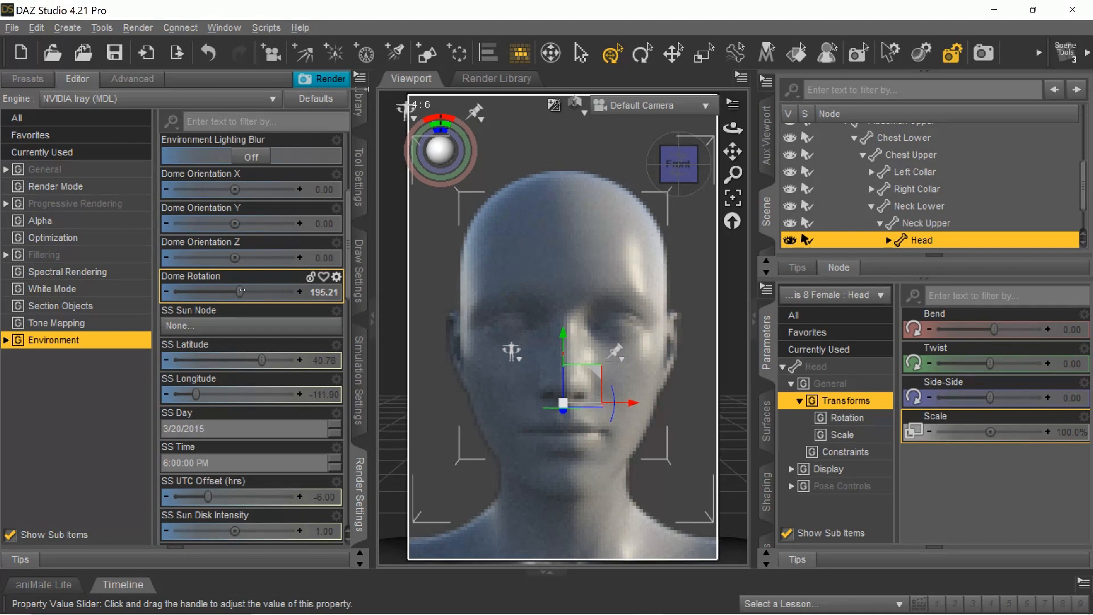
drag(240, 292, 276, 292)
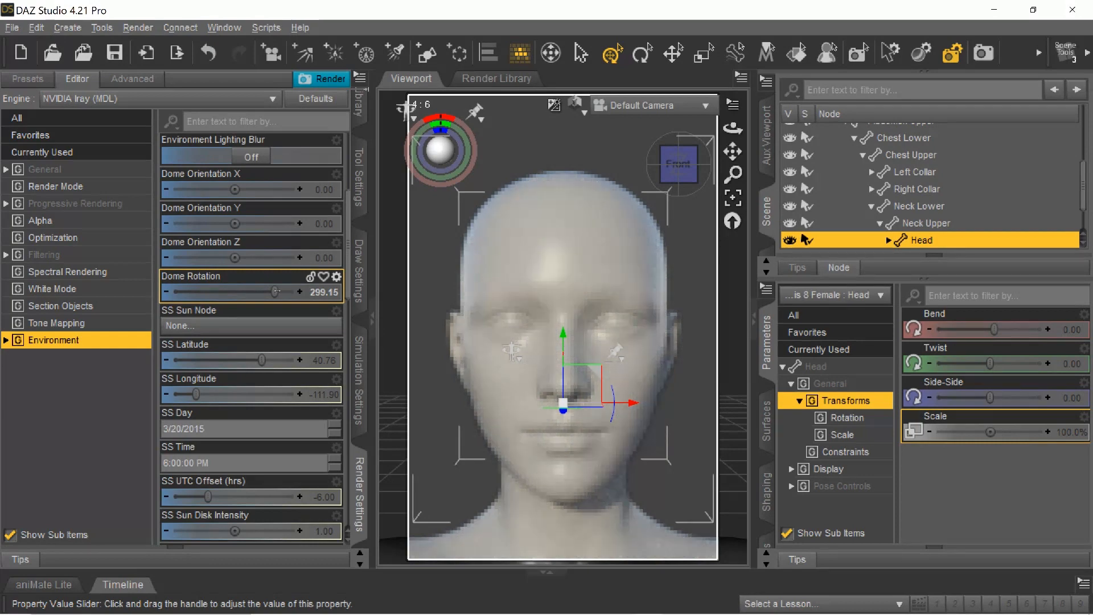
drag(276, 292, 279, 291)
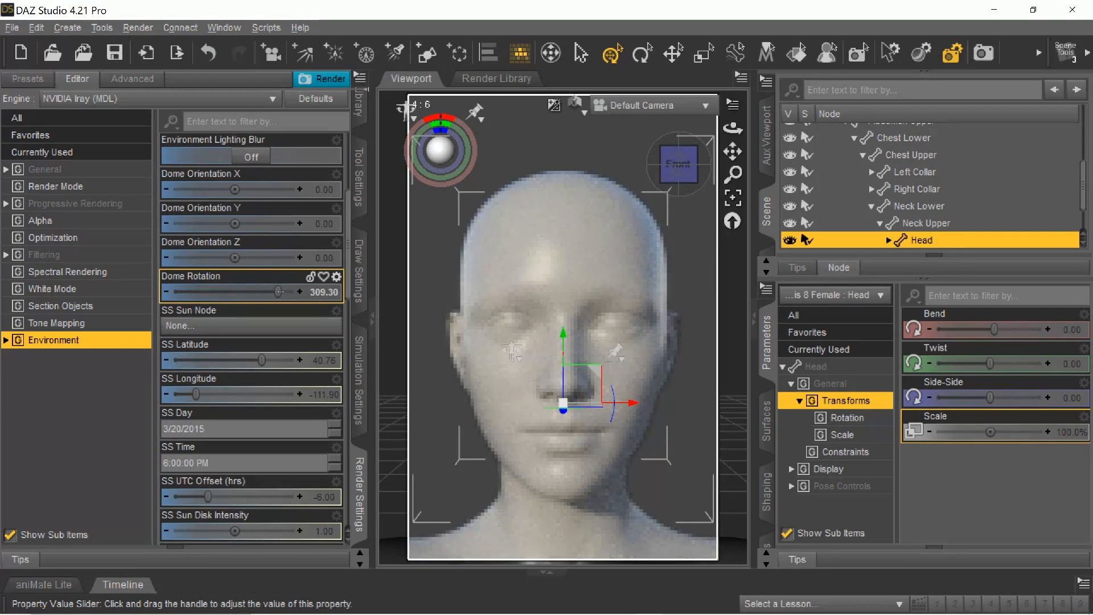
drag(279, 292, 273, 292)
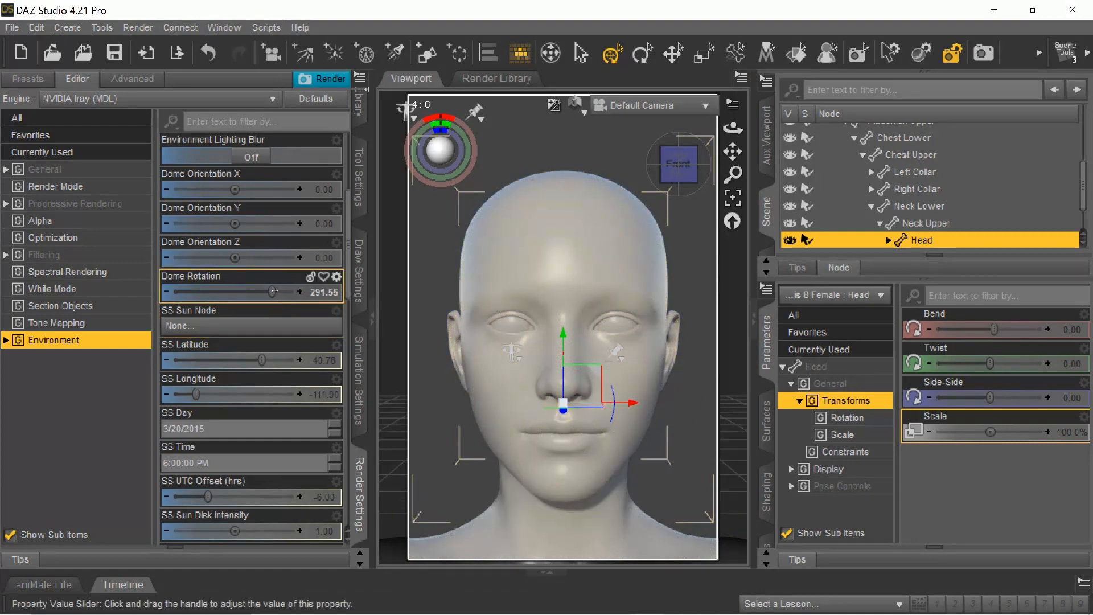
drag(272, 291, 271, 292)
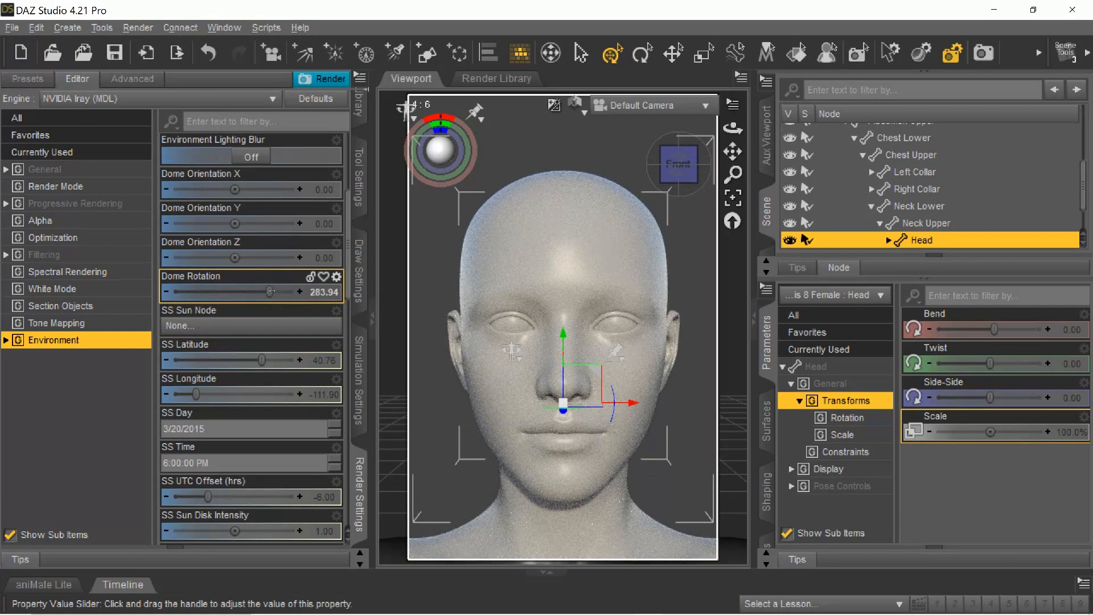
drag(271, 292, 210, 292)
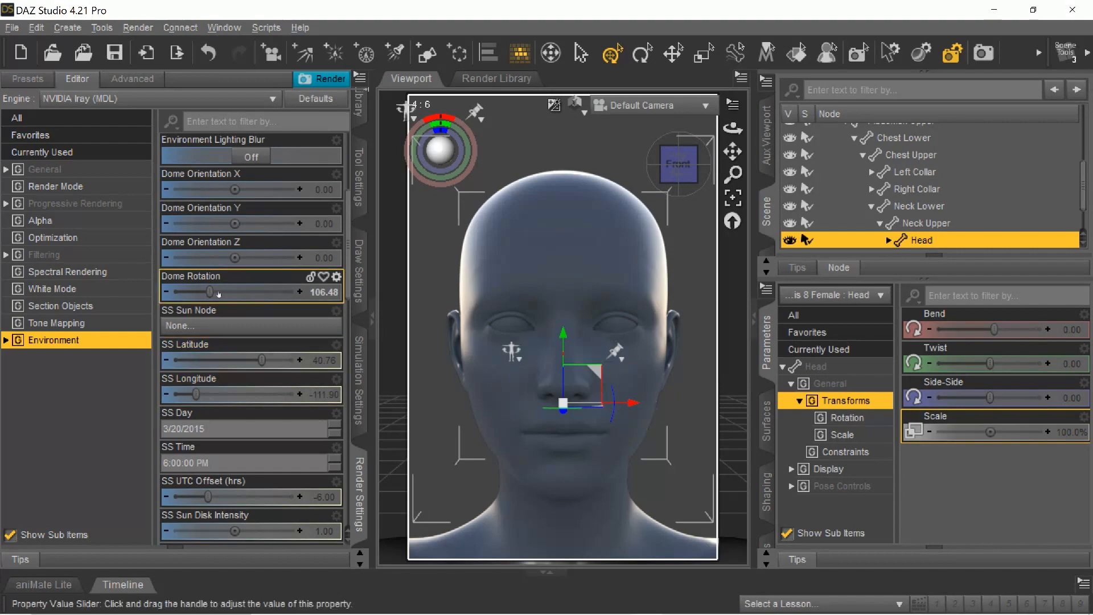
drag(211, 291, 269, 291)
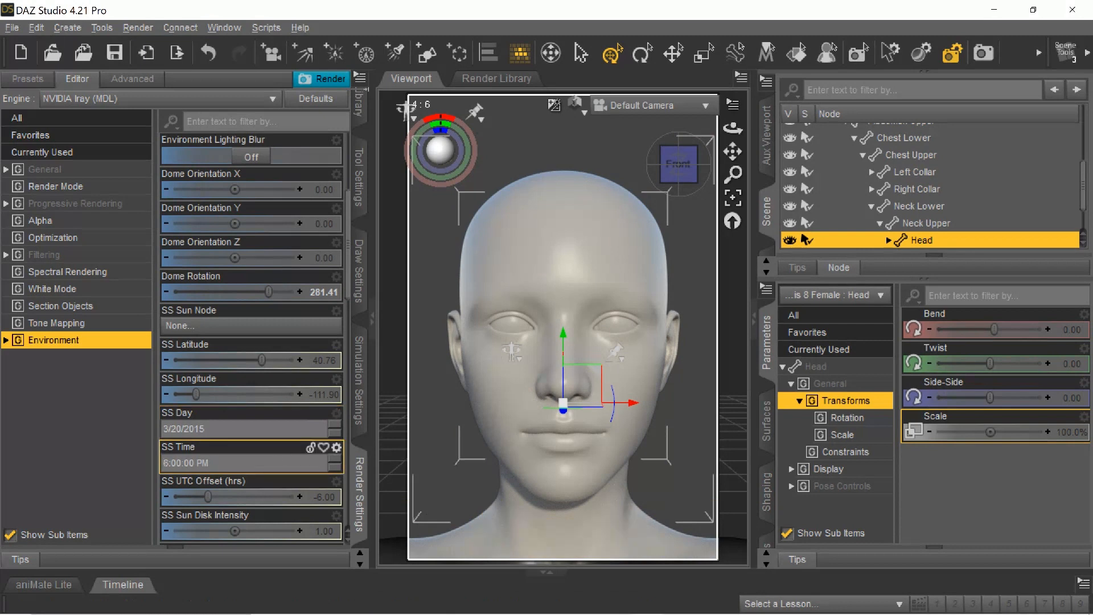
Set the SS Time of the sun-sky environment to 3:00 PM.
click(338, 466)
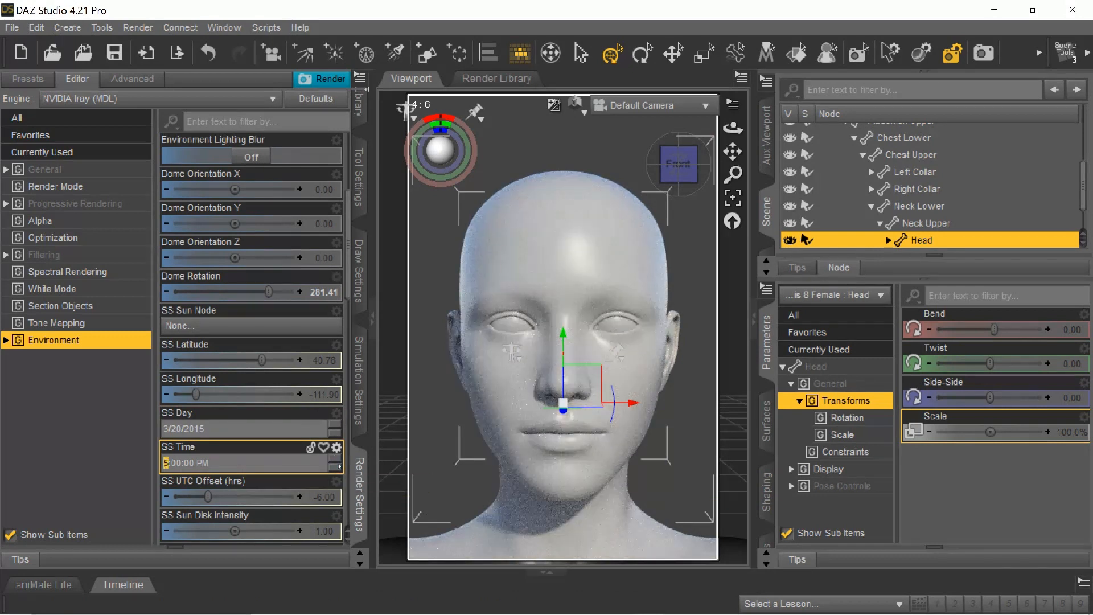
click(338, 466)
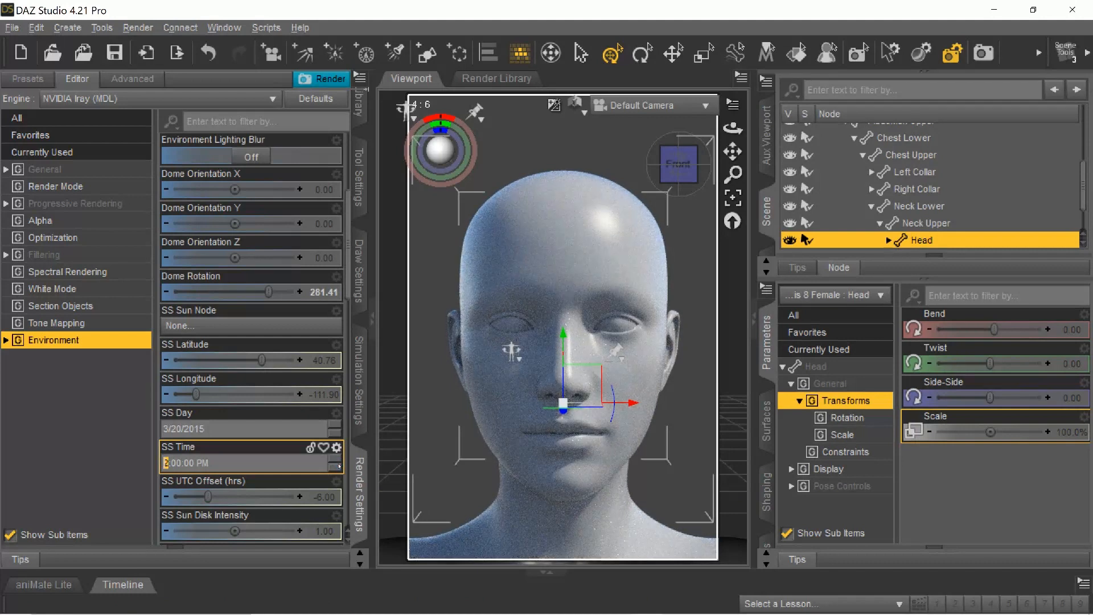
click(336, 460)
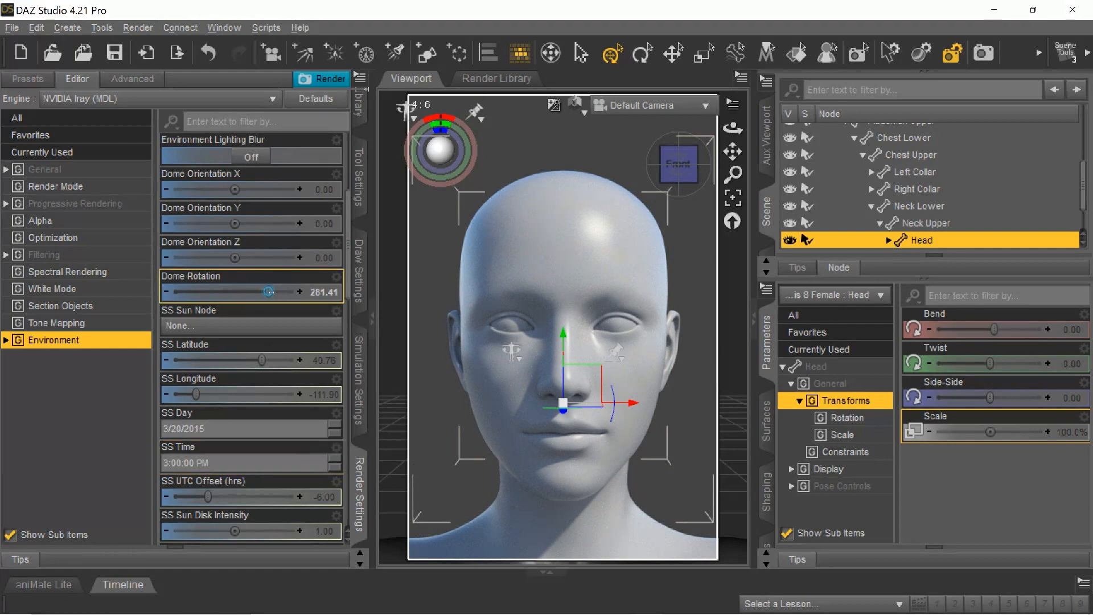
Reset the Dome Rotation to 0, try small rotations of 20.28, 5.07 and 43.10, and set it to 180.
drag(268, 292, 147, 290)
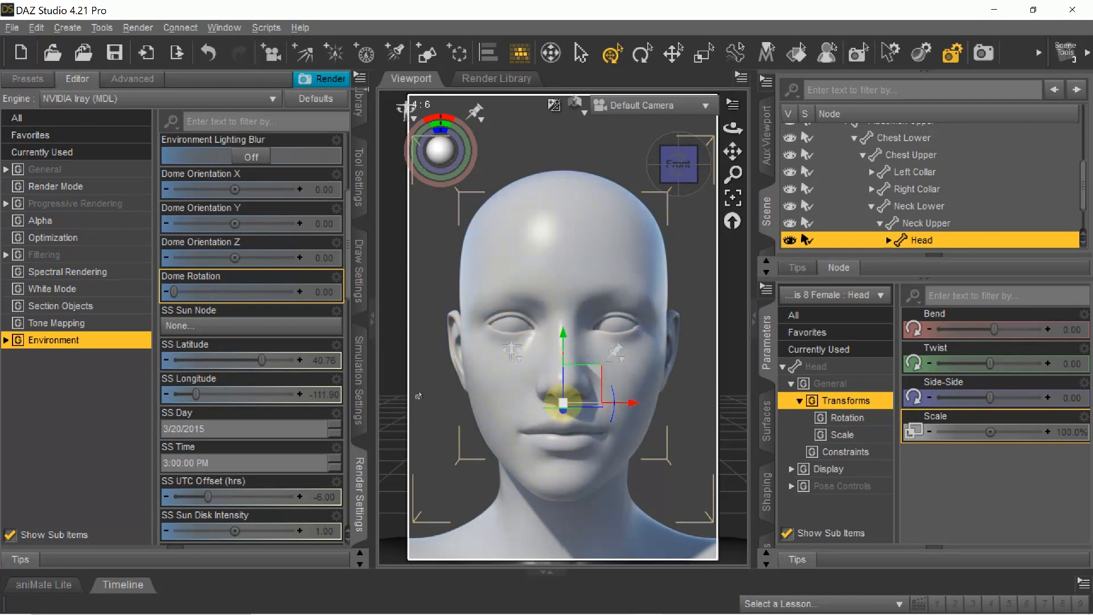
drag(175, 292, 181, 292)
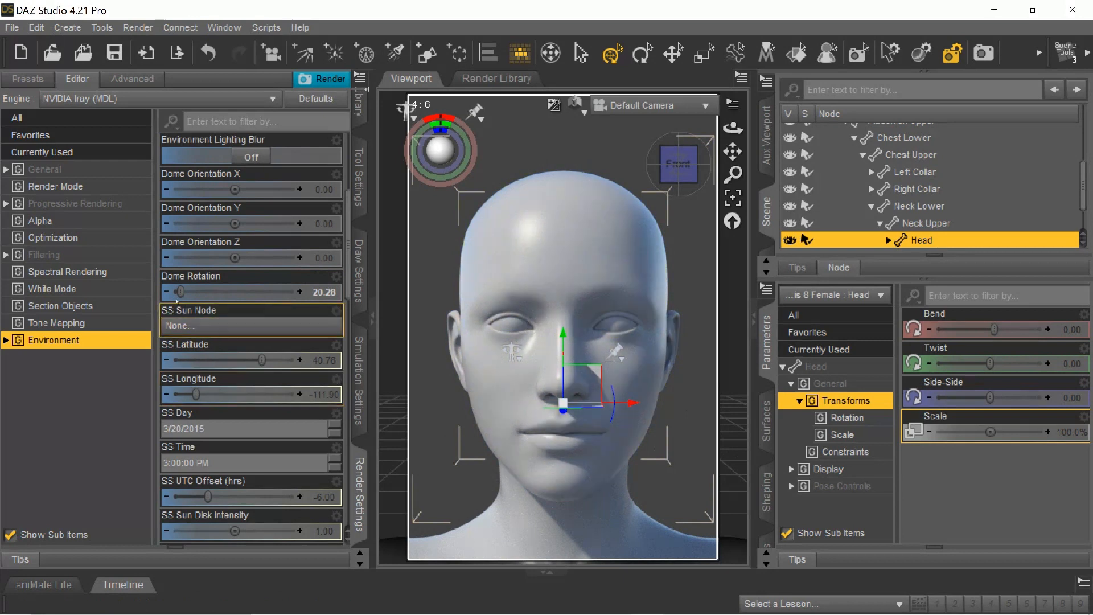
drag(181, 291, 175, 292)
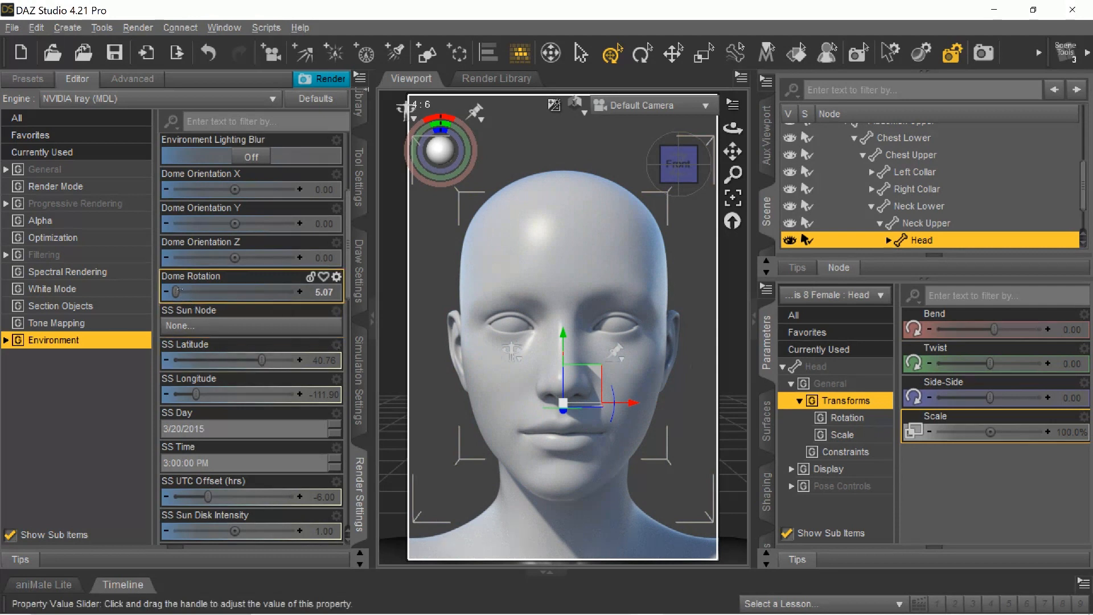
mouse_move(177, 293)
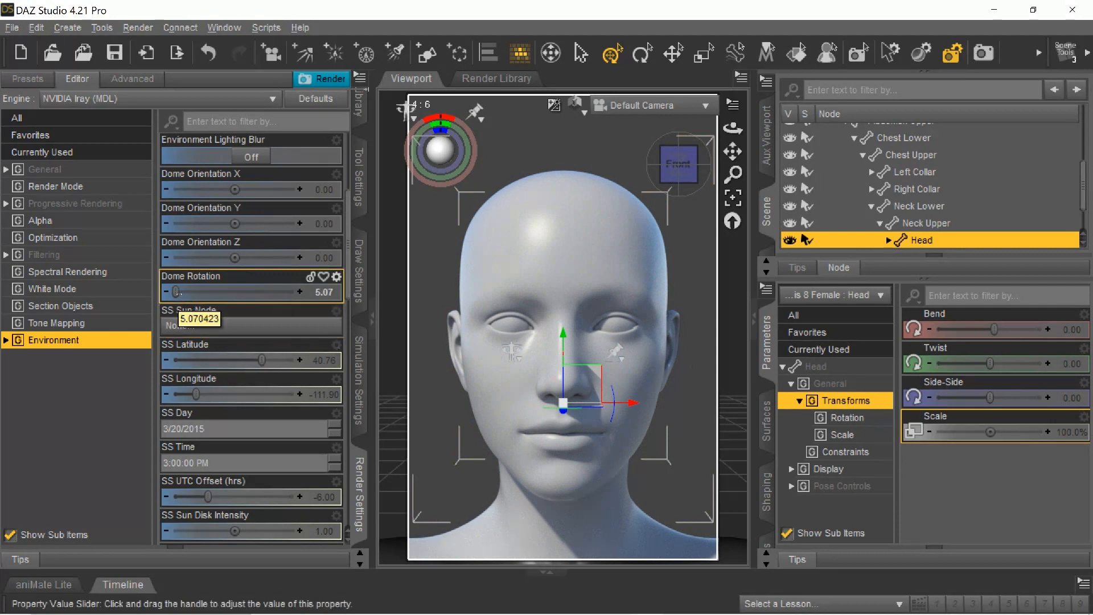
drag(177, 293, 188, 293)
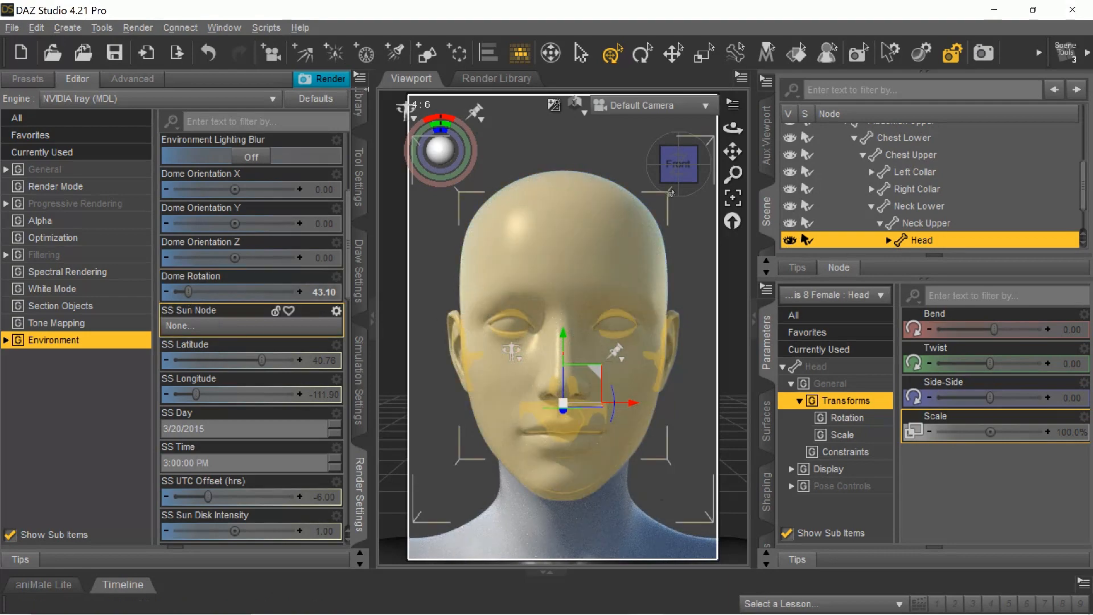
drag(188, 291, 234, 293)
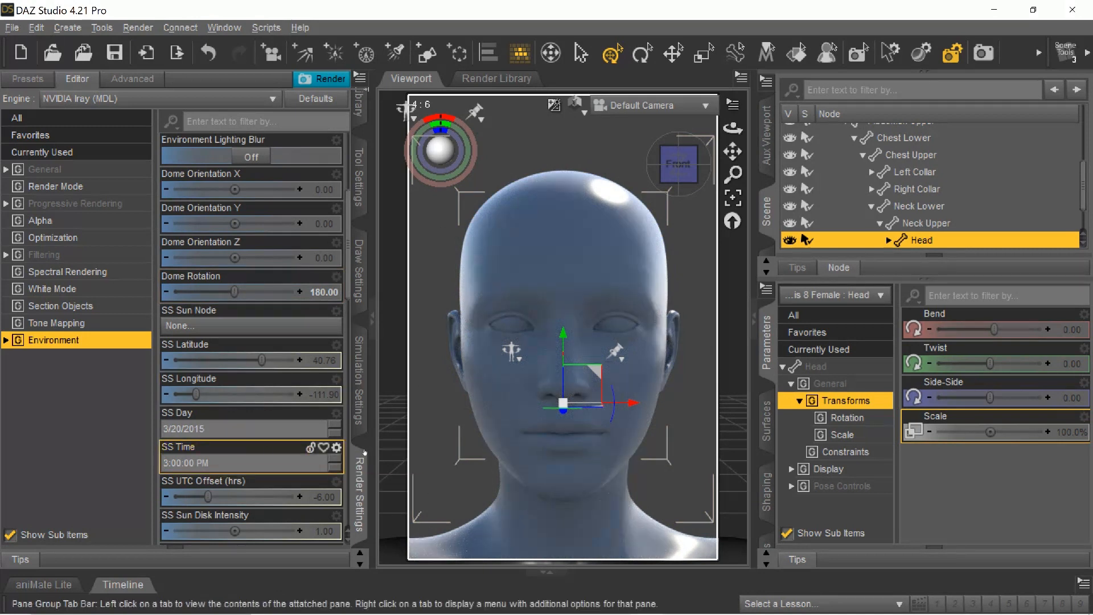
Set the SS Time of the sun-sky environment to 6:00 PM.
click(336, 458)
click(336, 459)
click(336, 458)
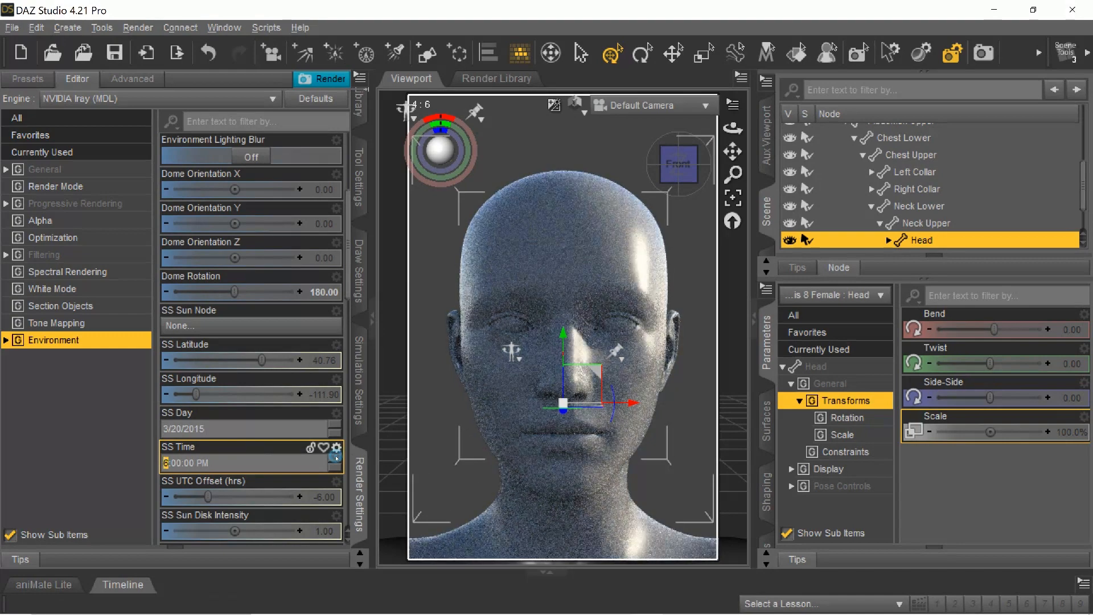
Try later SS Time values up to 10:00 PM in the sun-sky environment, and set the time to 12:00 PM.
click(336, 458)
click(336, 458)
click(336, 459)
click(336, 459)
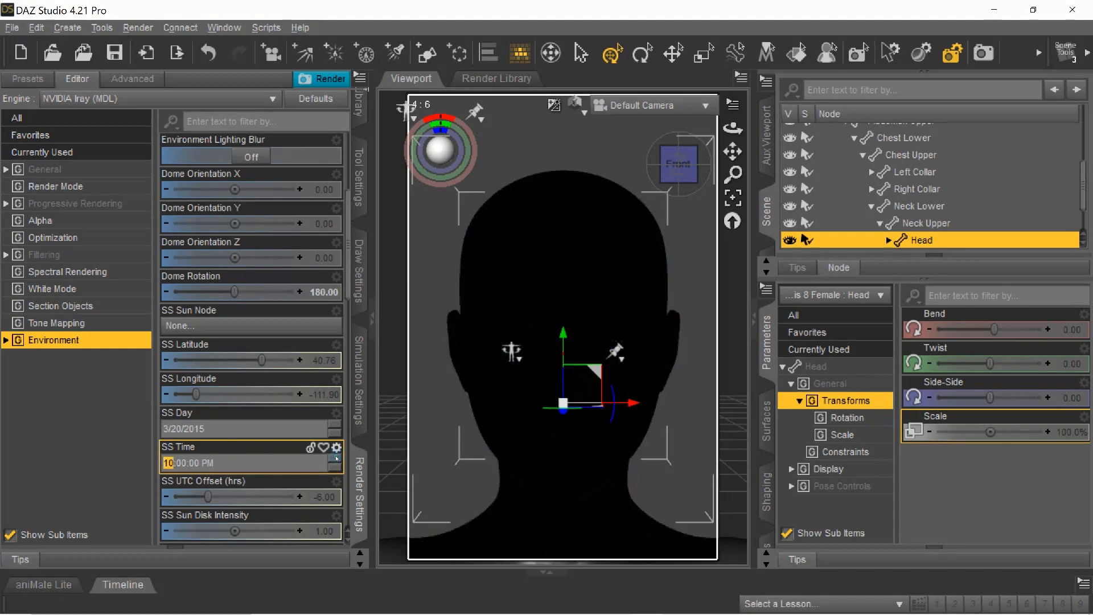
click(336, 459)
click(336, 458)
click(336, 467)
click(336, 458)
text(12)
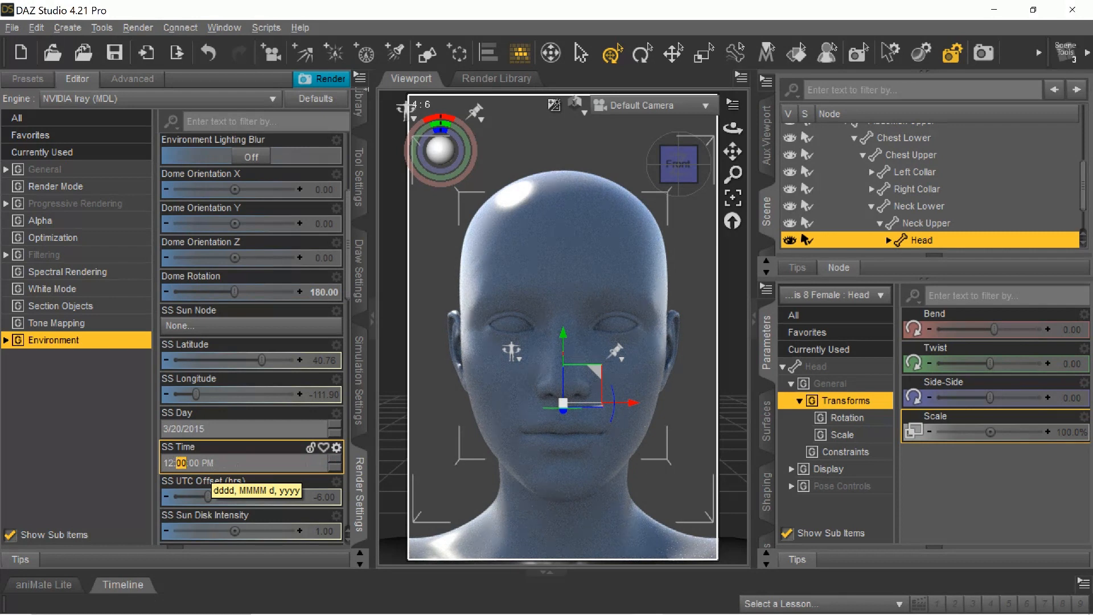
key(Return)
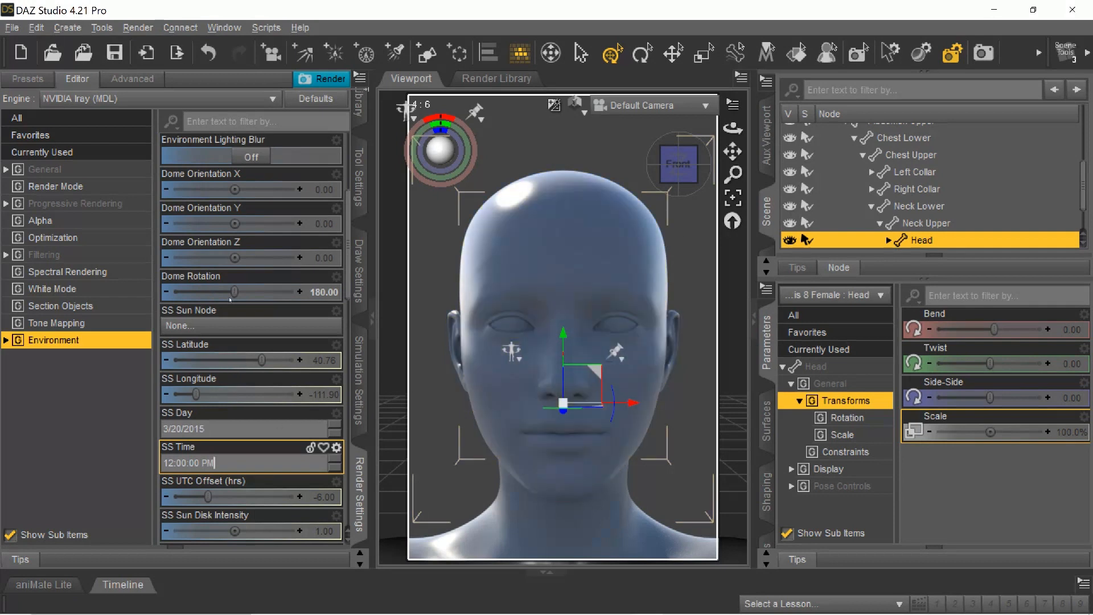
Try Dome Rotation values of 45.63, 109.01 and 139.44 with the noon sun, and return the rotation to 0.
drag(231, 292, 179, 291)
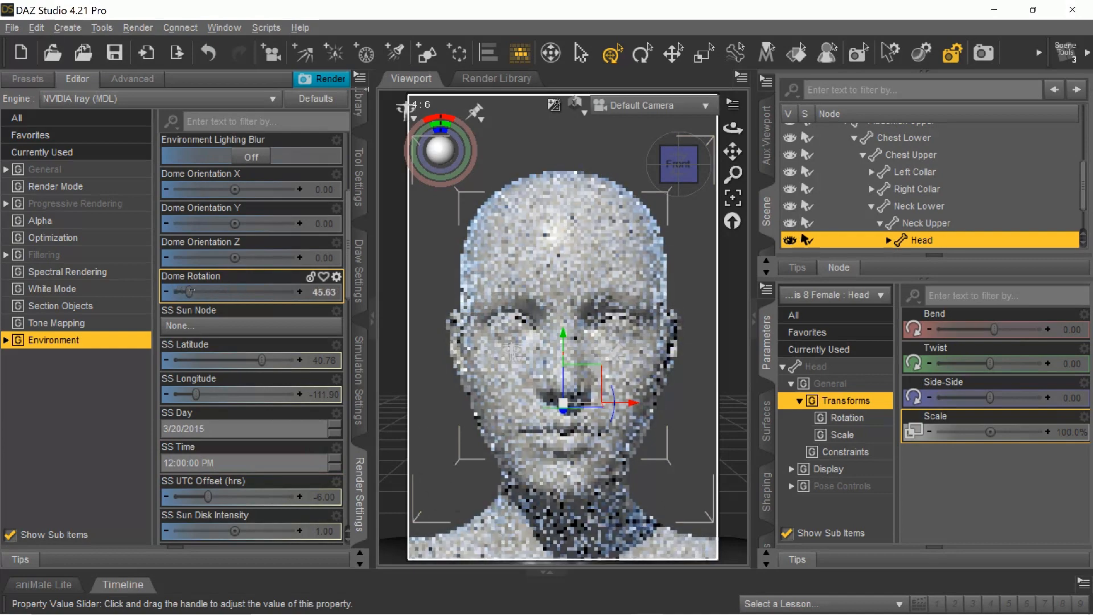
drag(179, 291, 212, 292)
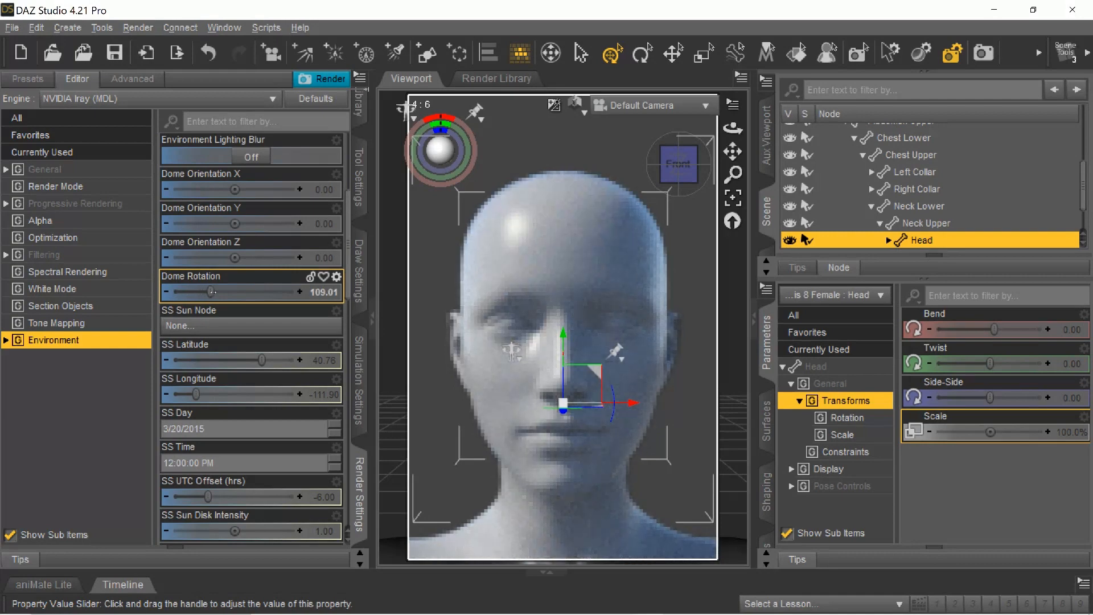
drag(211, 292, 222, 291)
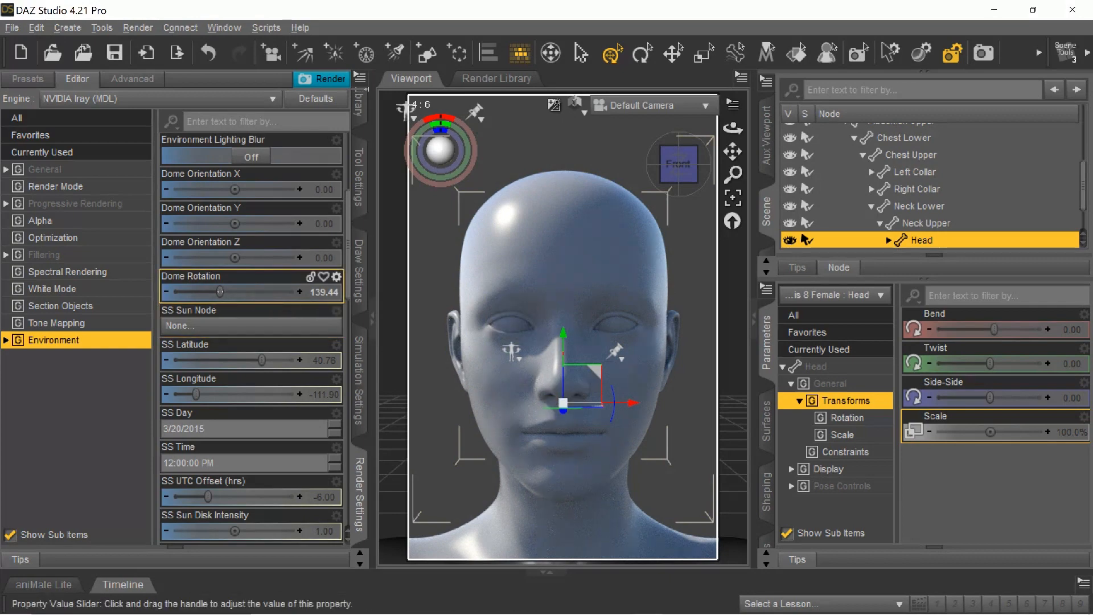
drag(221, 292, 175, 290)
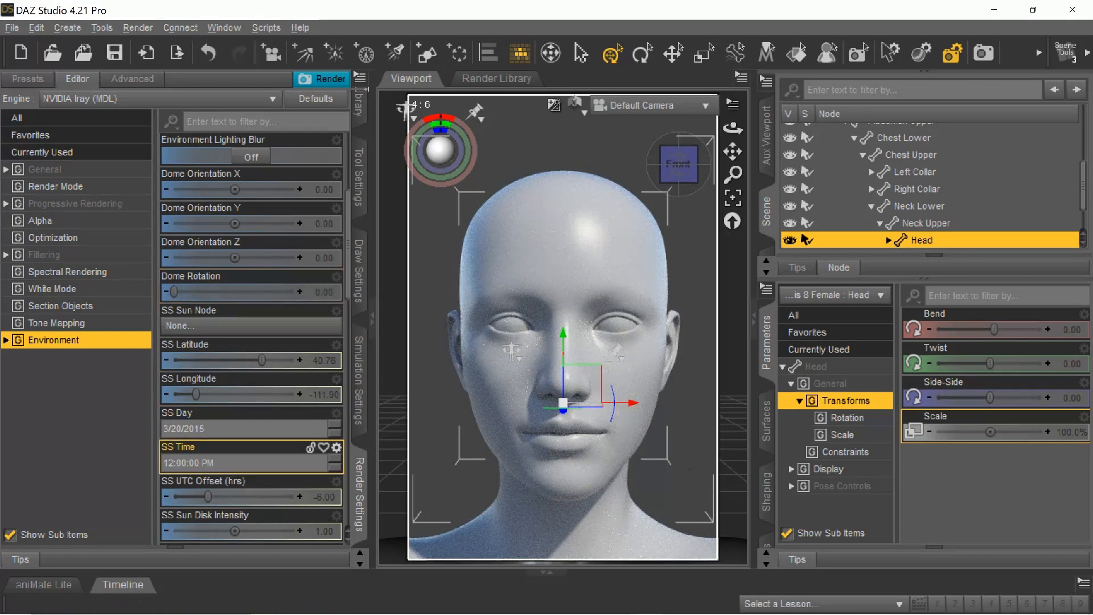
Set the SS Time to 6:00 PM, and switch it from PM to AM.
double_click(171, 463)
text(6)
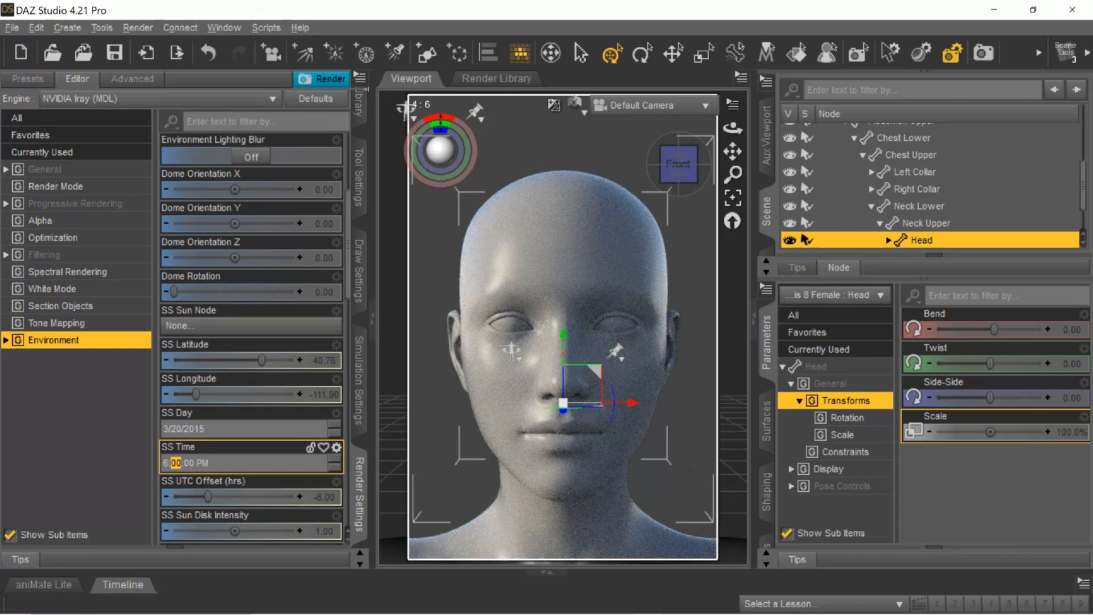
click(202, 463)
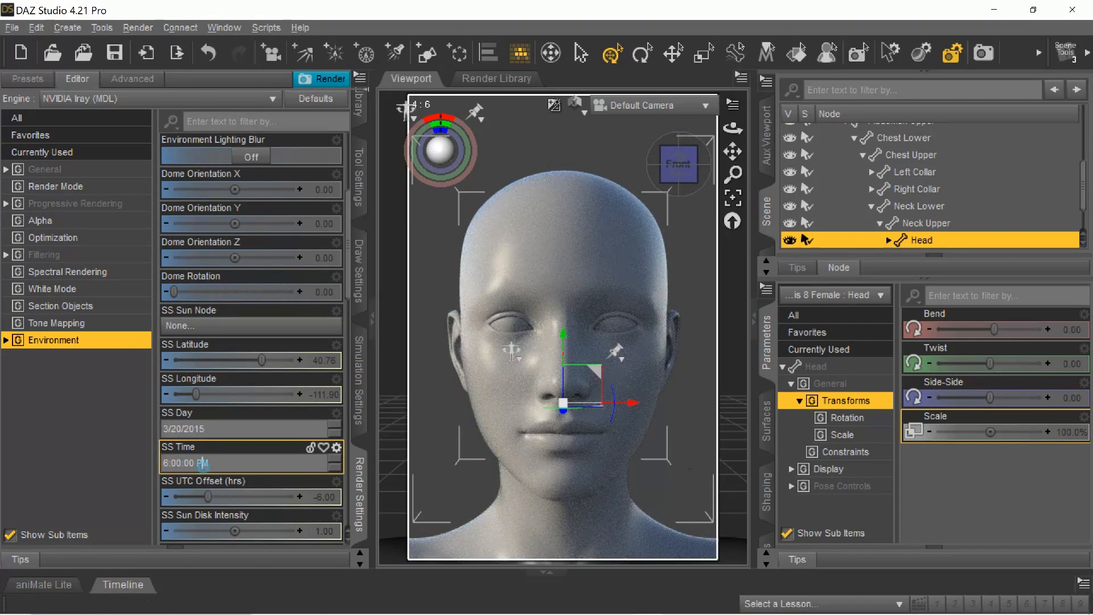
click(335, 459)
click(335, 466)
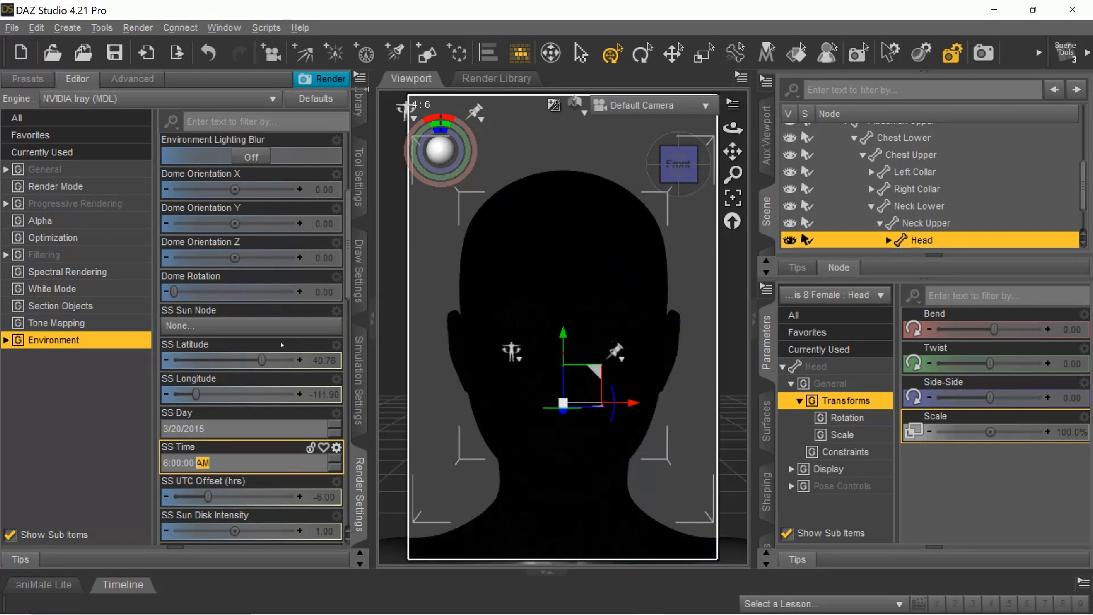
Advance the SS Time to 8:00 AM, keeping the Dome Rotation at 0.
click(175, 293)
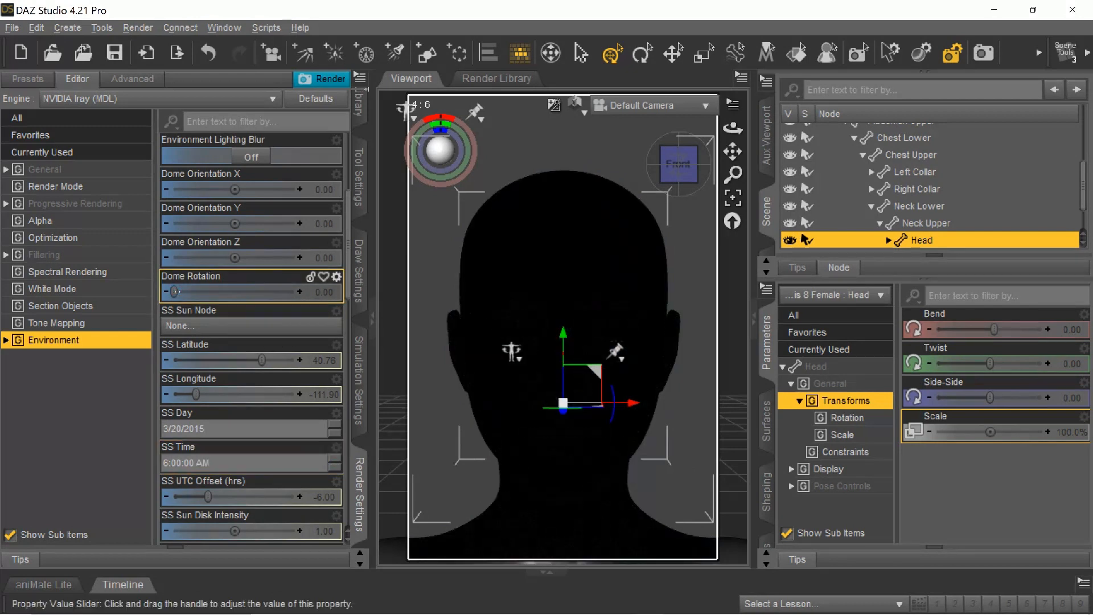
mouse_move(175, 292)
mouse_down()
mouse_move(289, 292)
mouse_move(174, 292)
mouse_up()
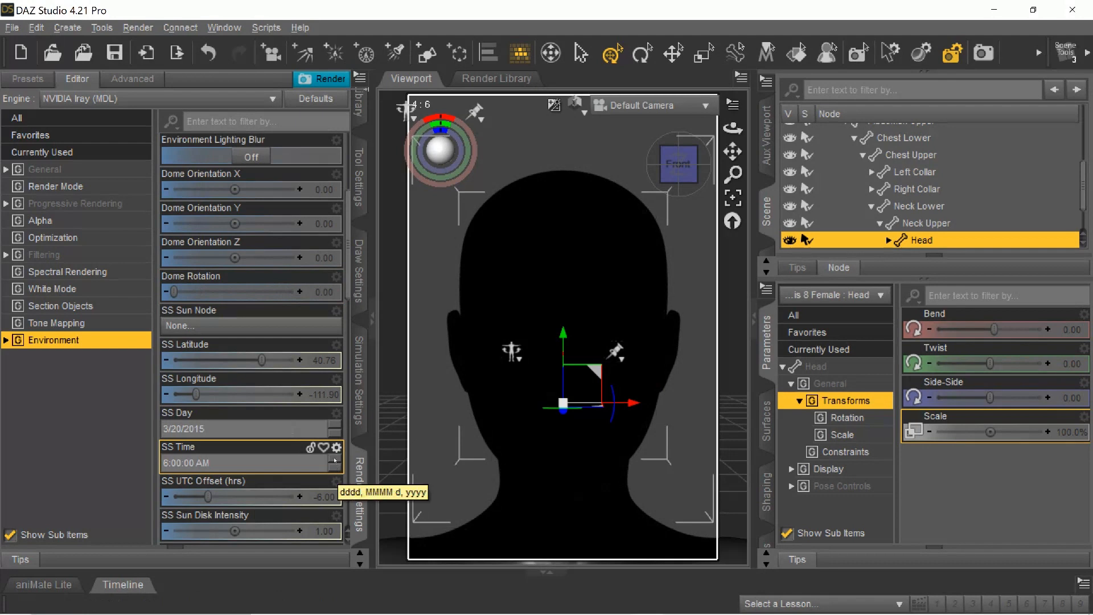
click(335, 460)
click(335, 460)
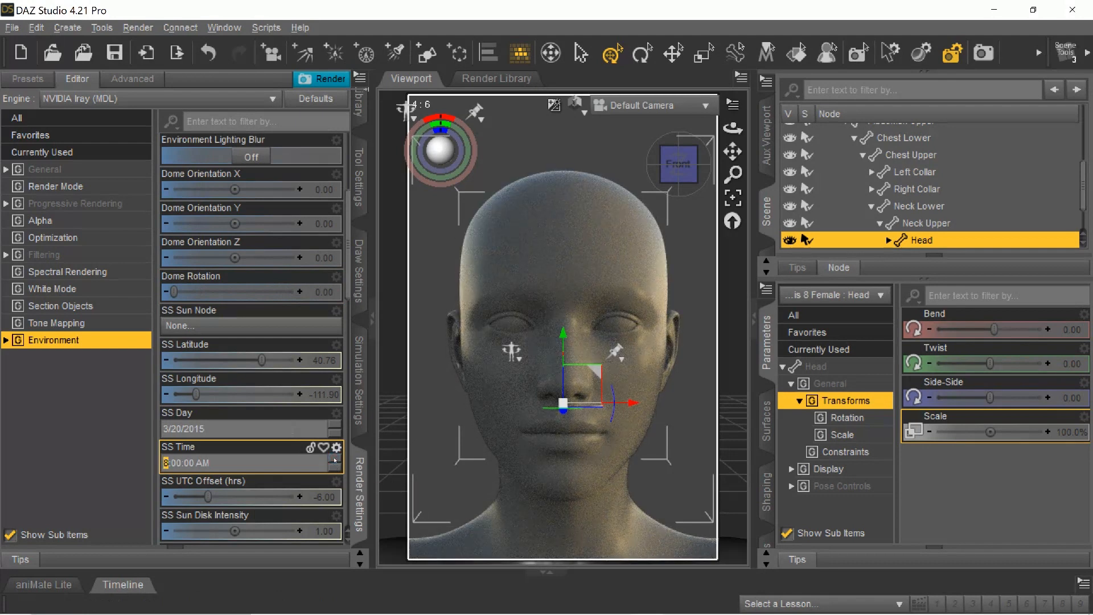
Try Dome Rotation values of 190.14 and 141.97 with the morning sun, and set the rotation to 180.
click(175, 292)
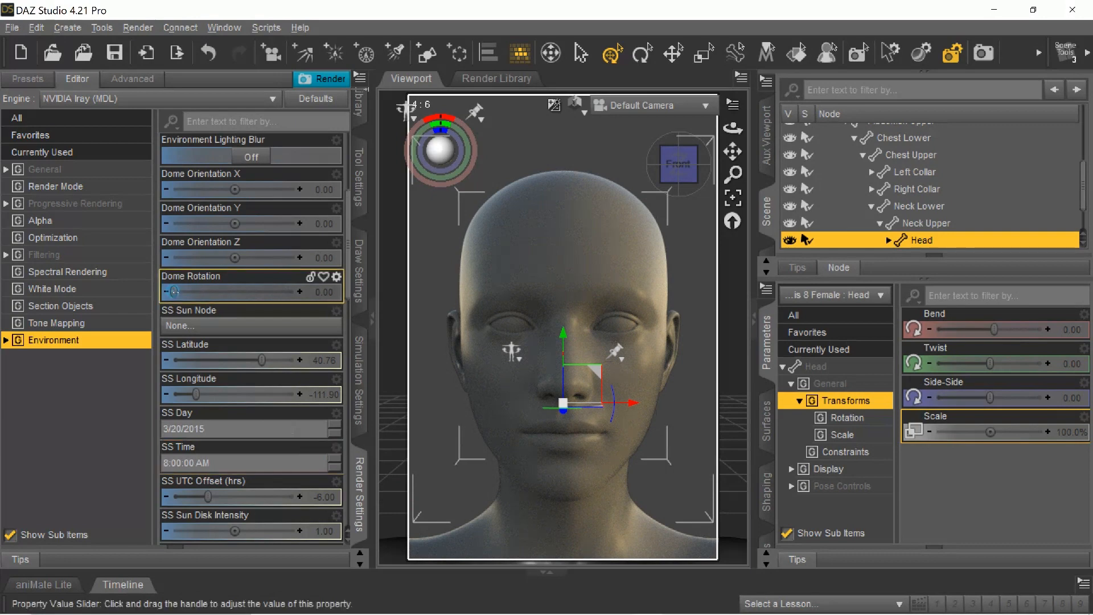
drag(175, 292, 240, 293)
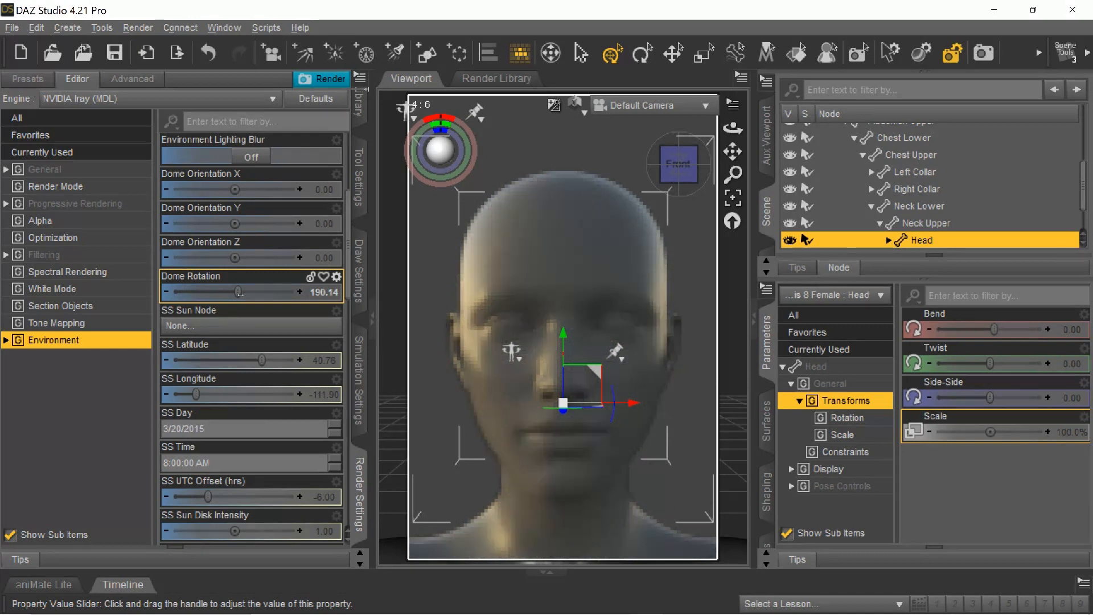
mouse_move(240, 293)
mouse_down()
mouse_move(174, 293)
mouse_move(251, 292)
mouse_move(223, 293)
mouse_up()
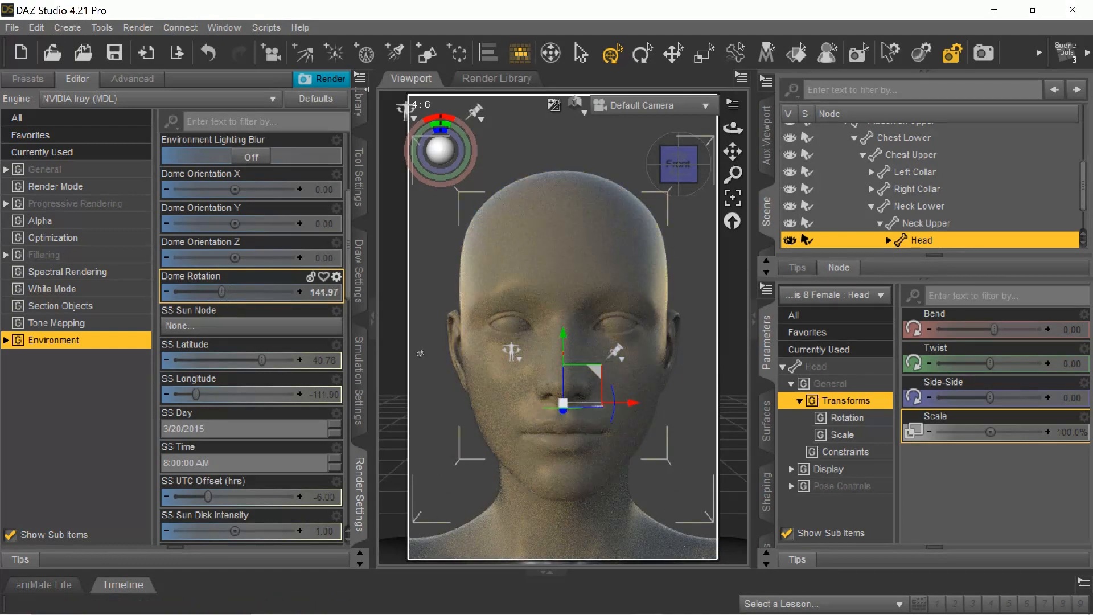
mouse_move(222, 292)
mouse_down()
mouse_move(204, 292)
mouse_move(297, 293)
mouse_move(183, 292)
mouse_move(234, 293)
mouse_up()
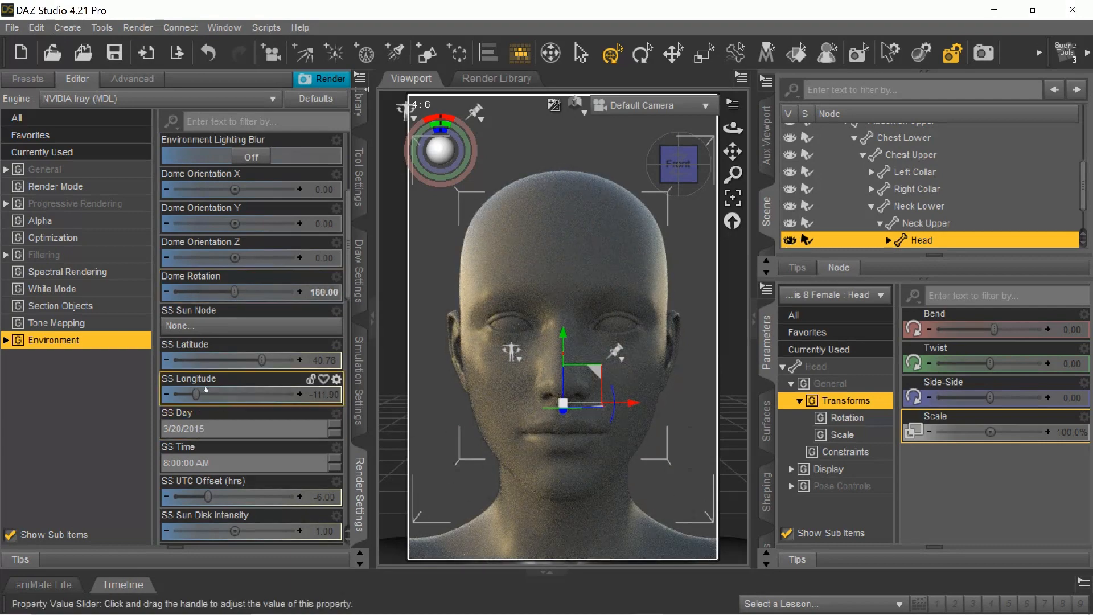
Move the sun-sky location to SS Latitude 6.34 and SS Longitude -101.41, with the Dome Rotation at 162.25.
drag(262, 360, 239, 360)
mouse_move(197, 393)
mouse_down()
mouse_move(268, 395)
mouse_move(204, 394)
mouse_up()
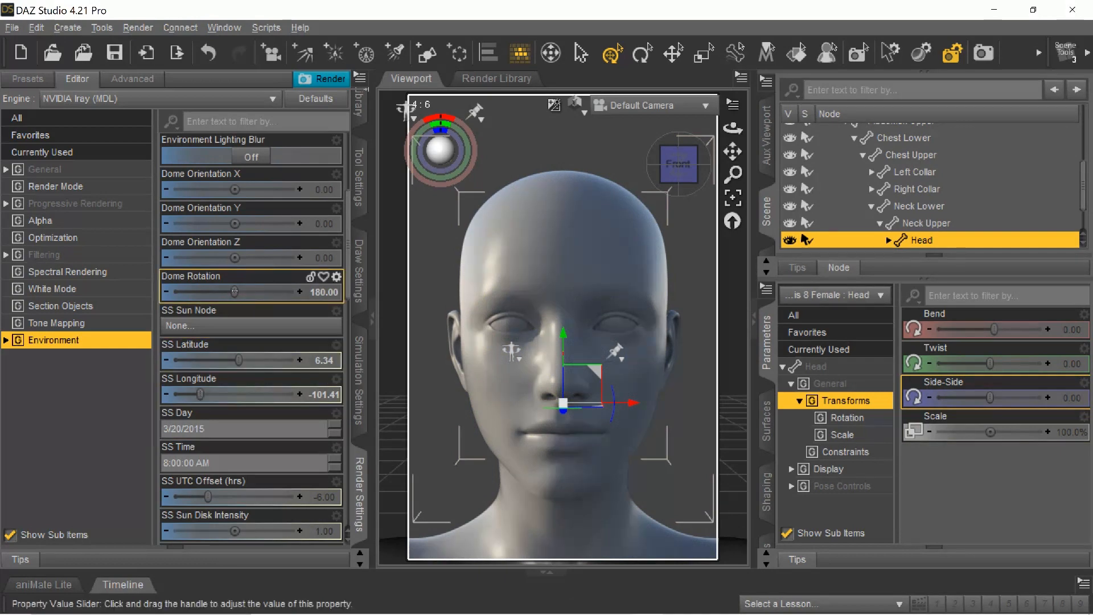
drag(234, 291, 229, 291)
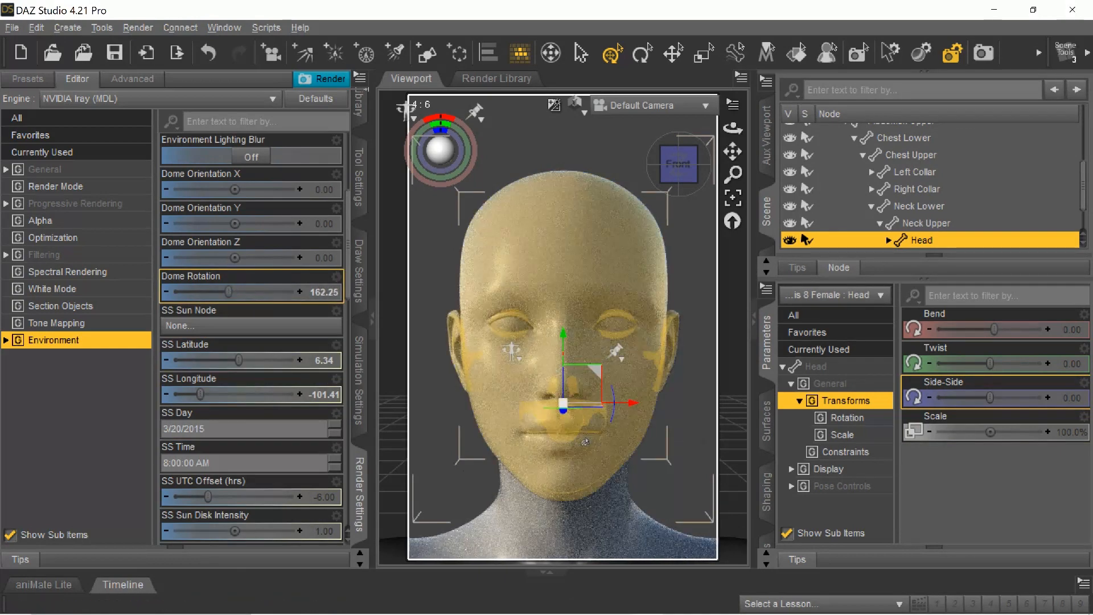